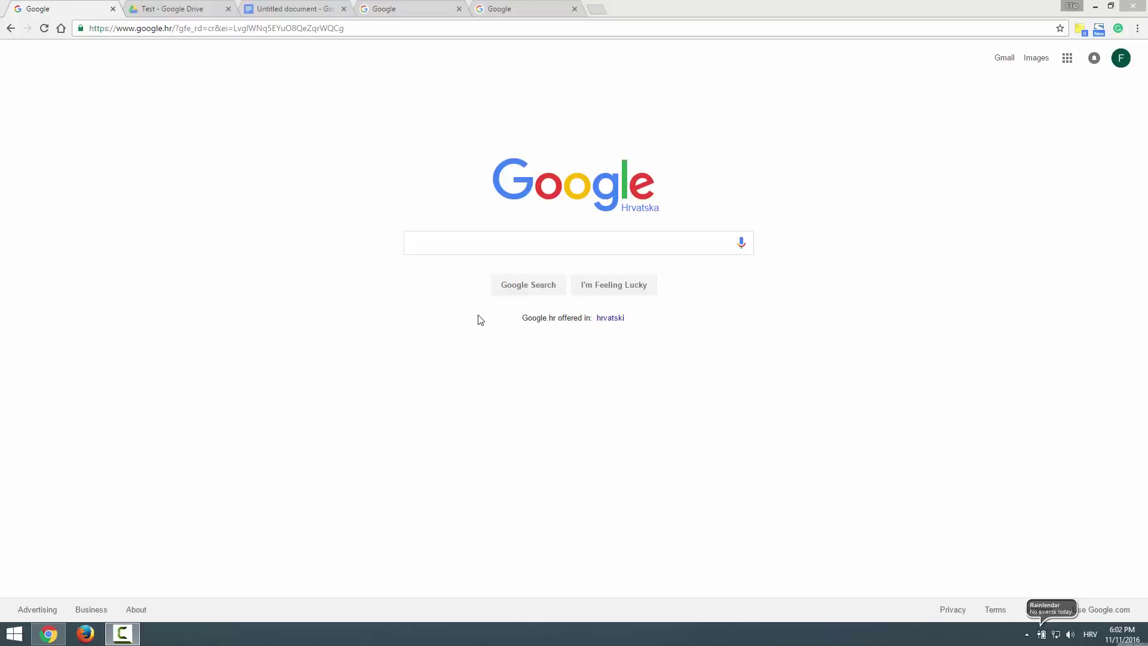
Search Google for 'virtual cable' and open the VB-Audio Virtual Apps result in a background tab
click(443, 248)
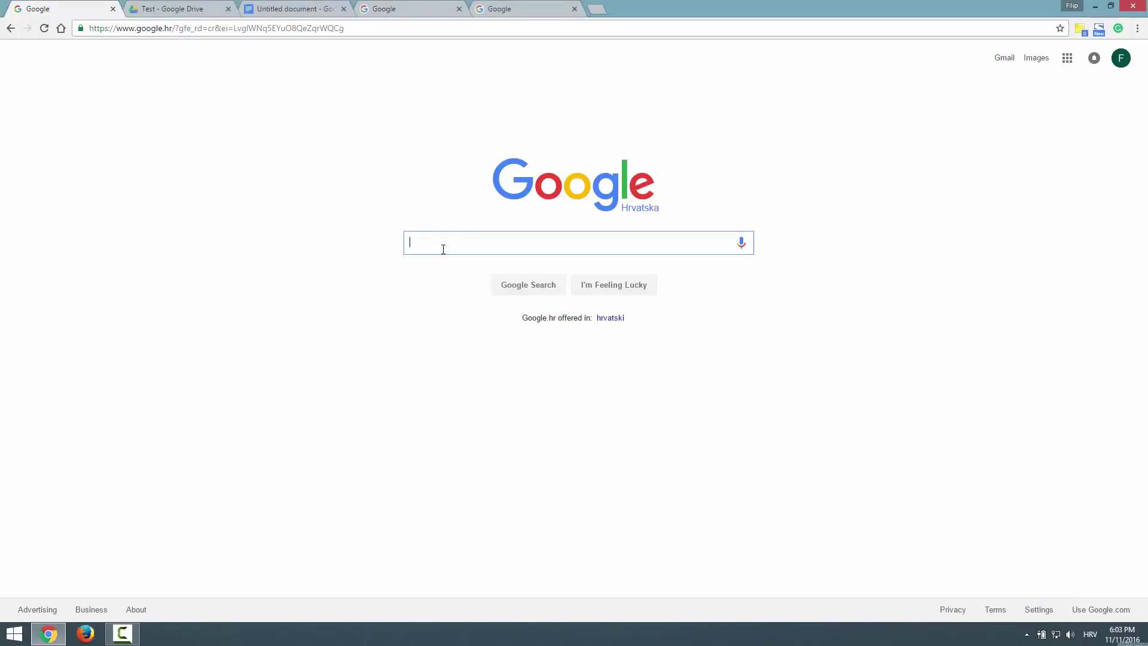
text(vir)
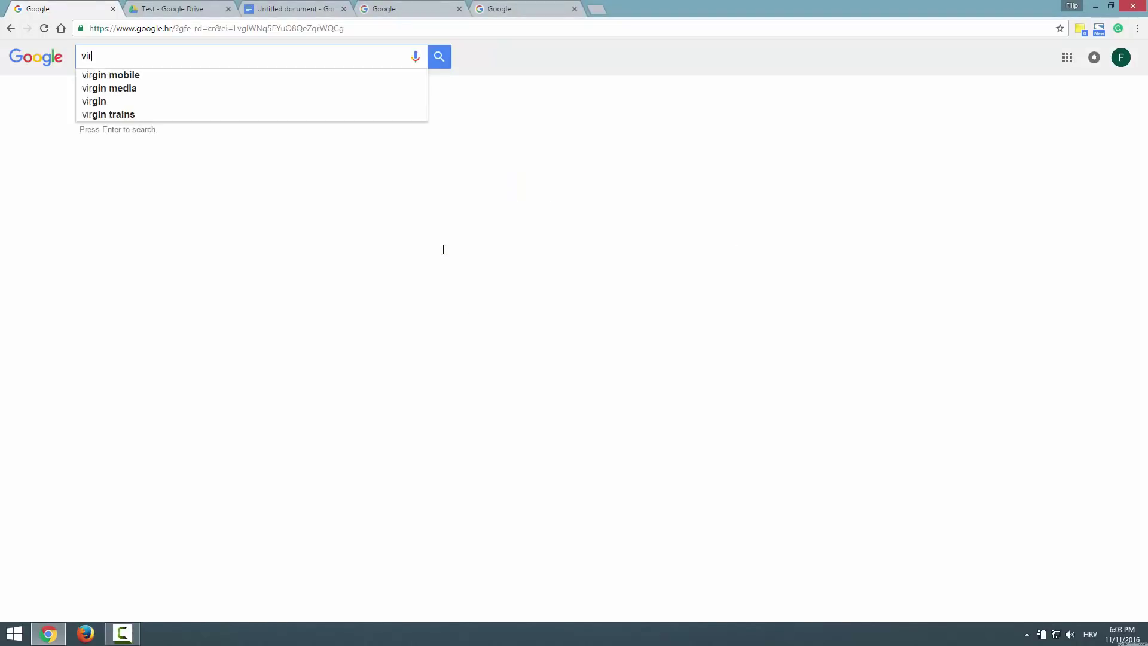
text(tual)
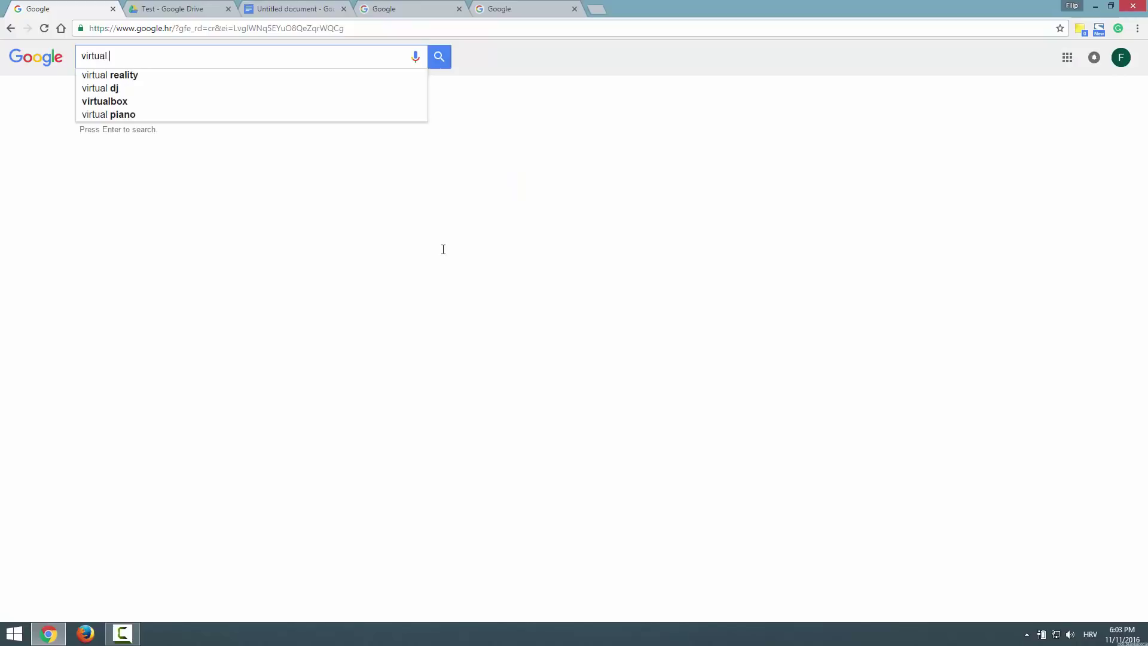
text( cable)
key(Return)
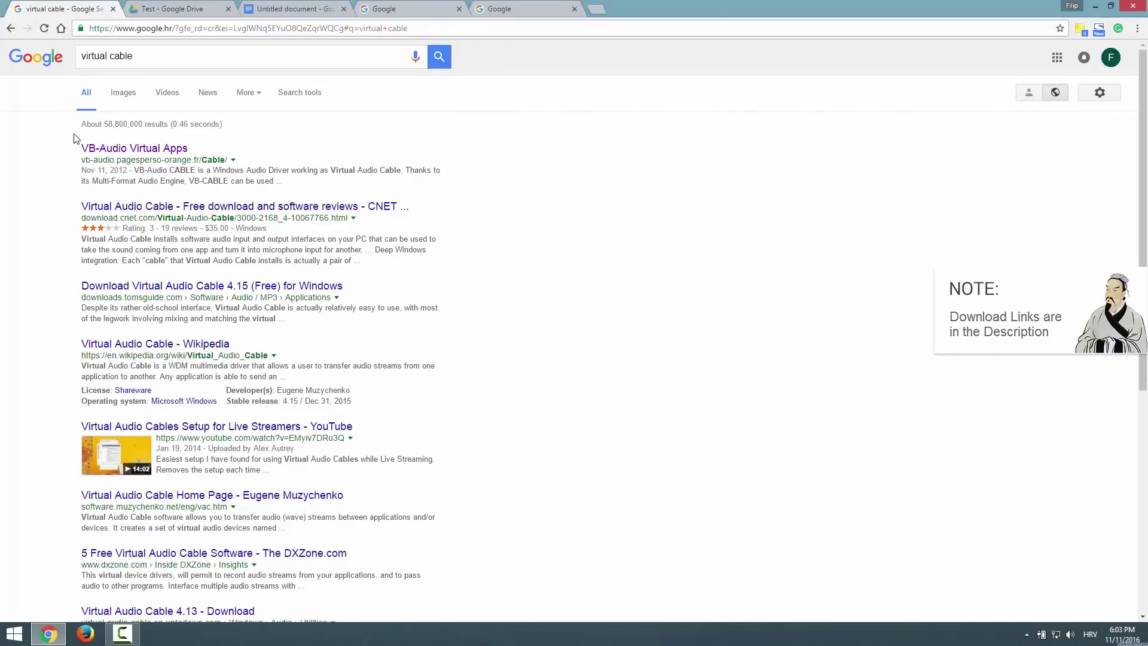
middle_click(119, 149)
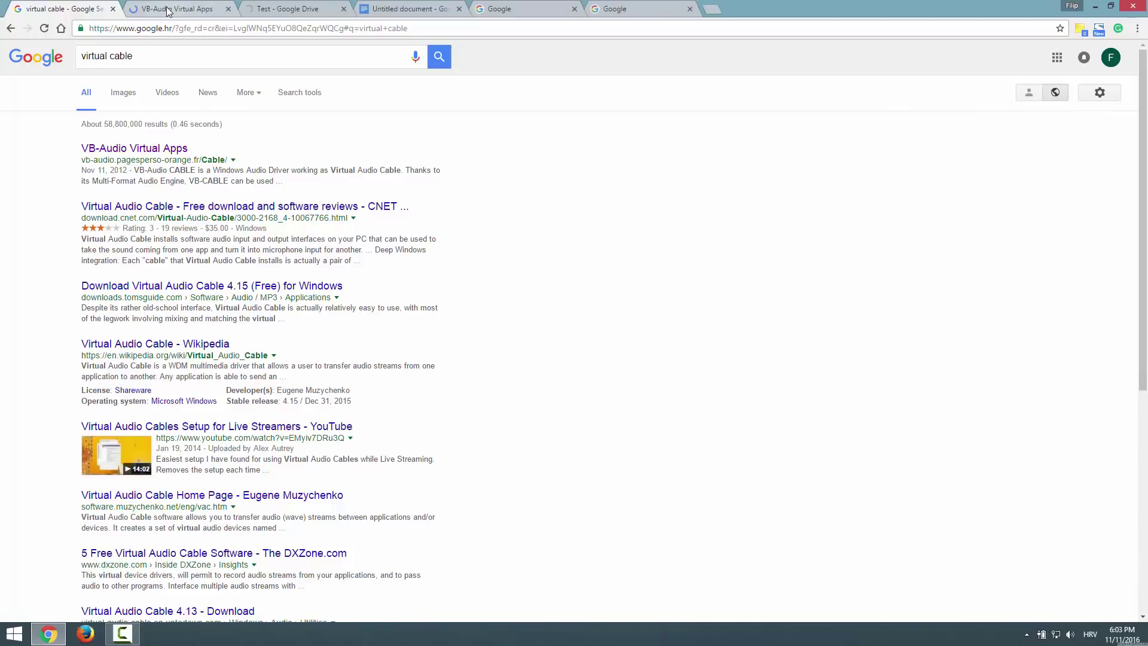
Download the VB-CABLE driver pack zip (VBCABLE_Driver_Pack43) from VB-Audio and save it to the Desktop
click(167, 7)
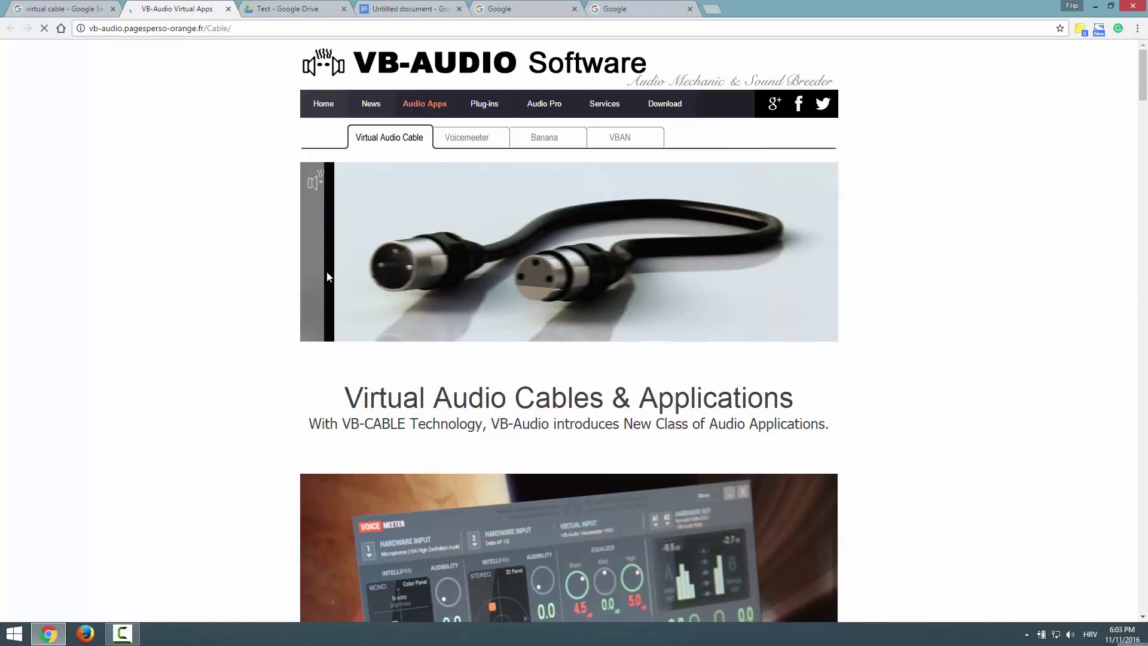
scroll(177, 347, down, 6)
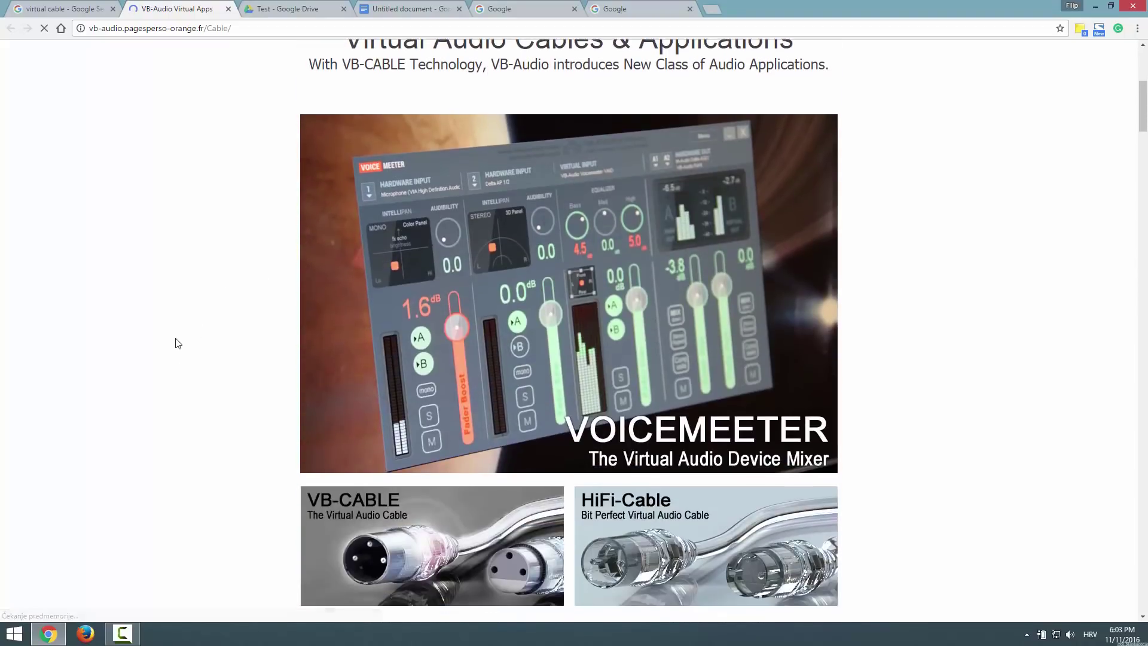
scroll(177, 347, down, 6)
scroll(177, 346, down, 2)
scroll(177, 343, down, 3)
scroll(178, 343, down, 4)
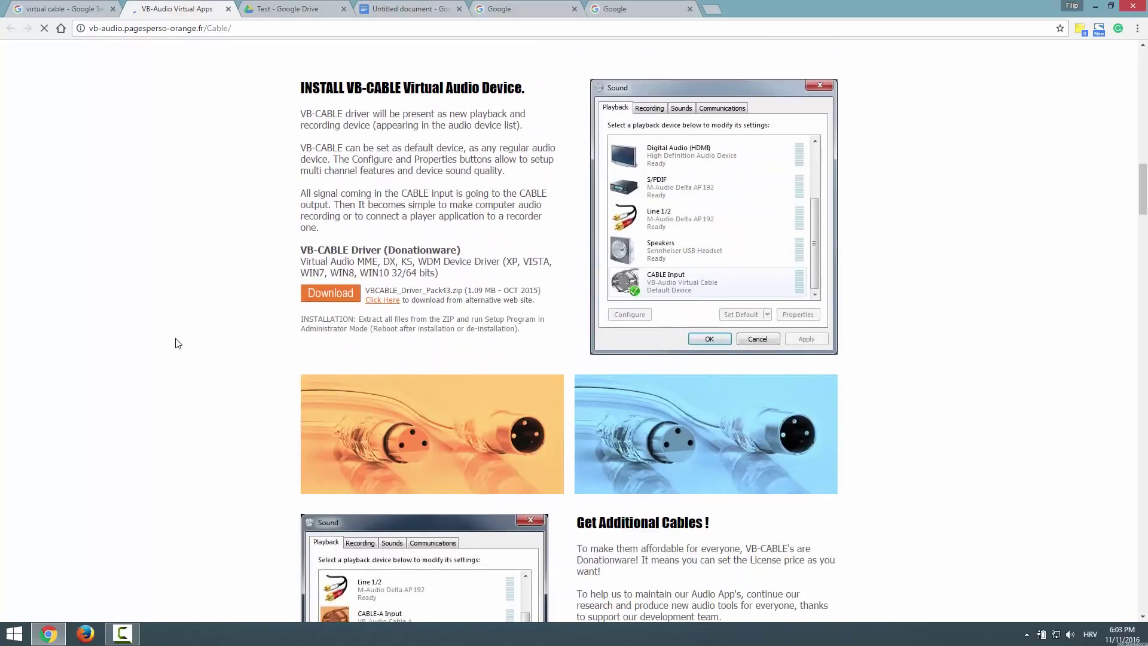
scroll(178, 337, up, 2)
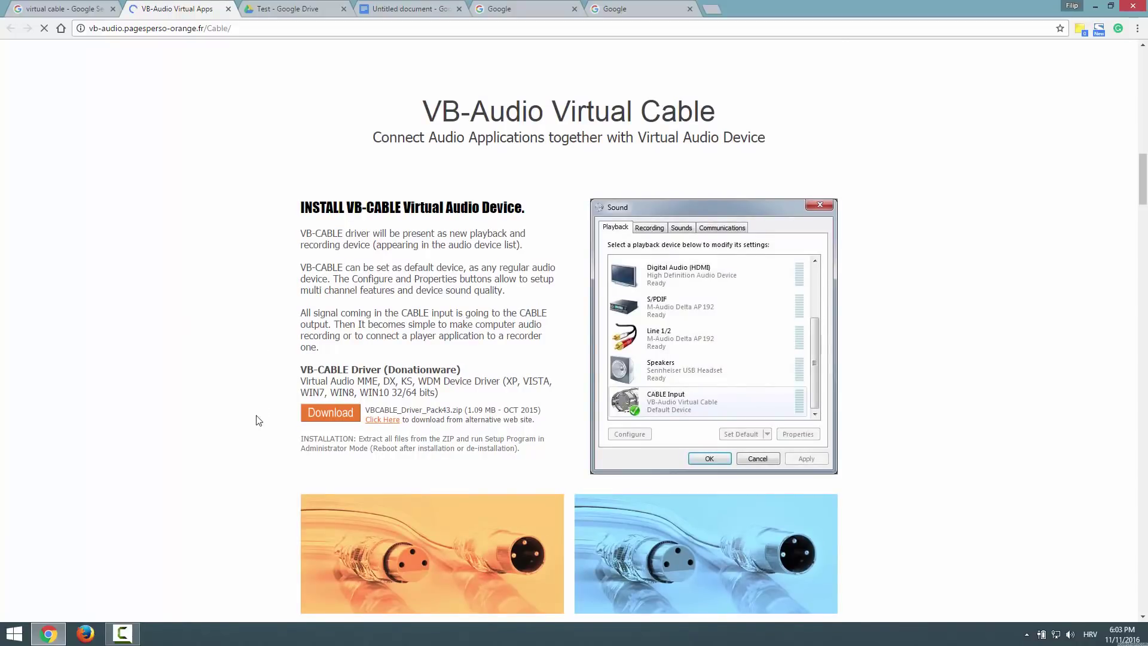
click(331, 415)
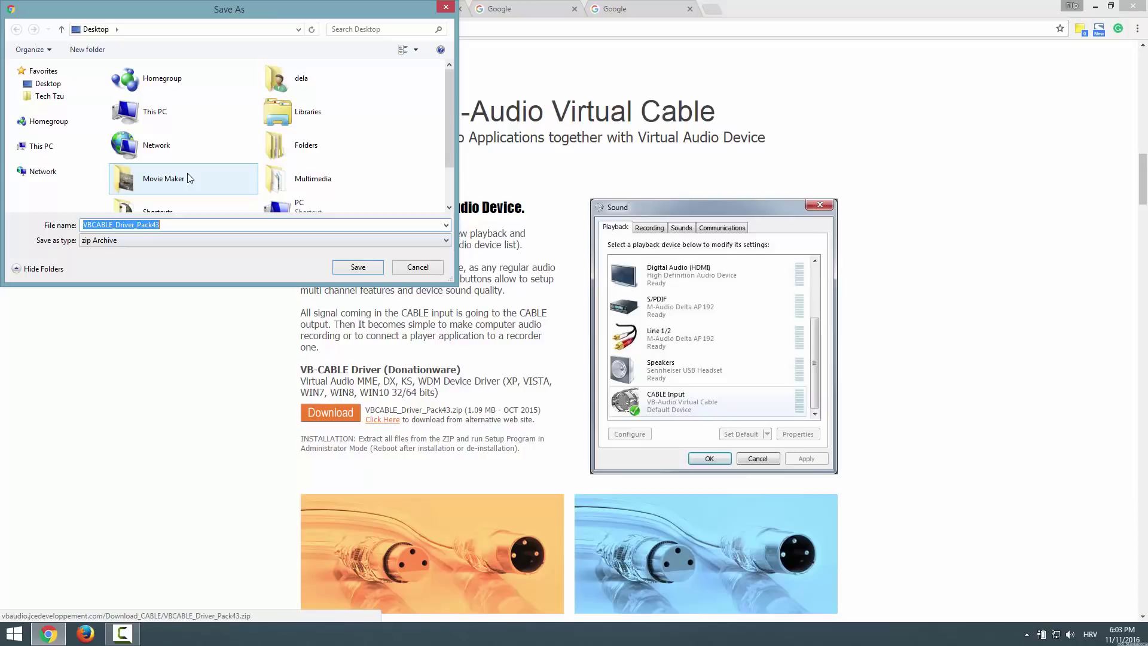
click(46, 83)
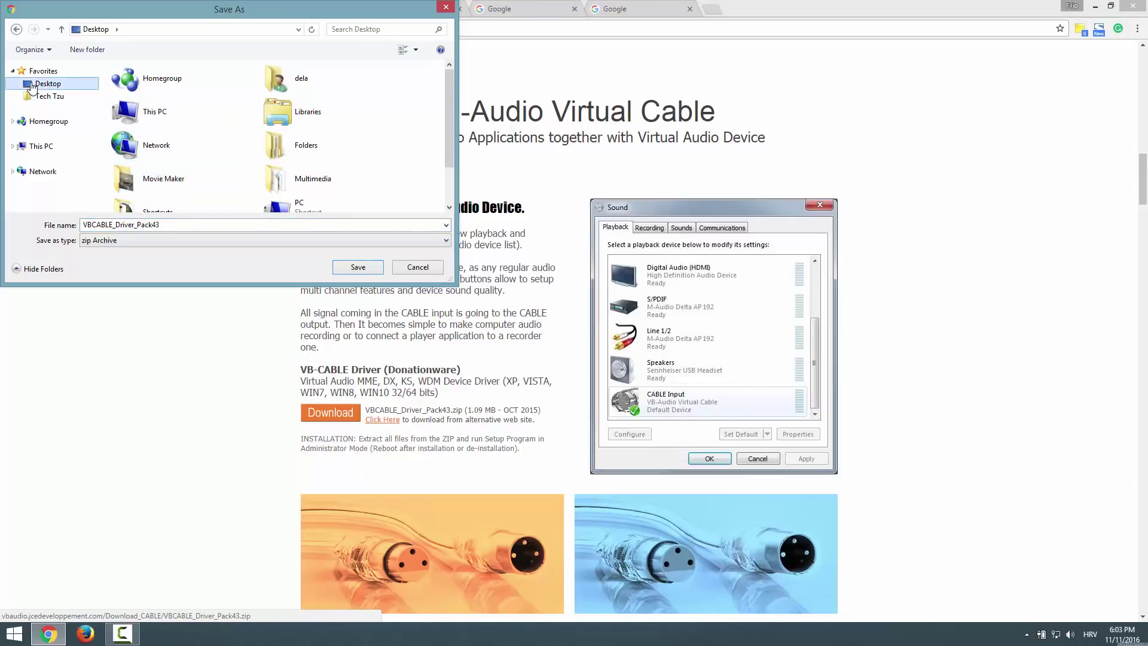
click(362, 271)
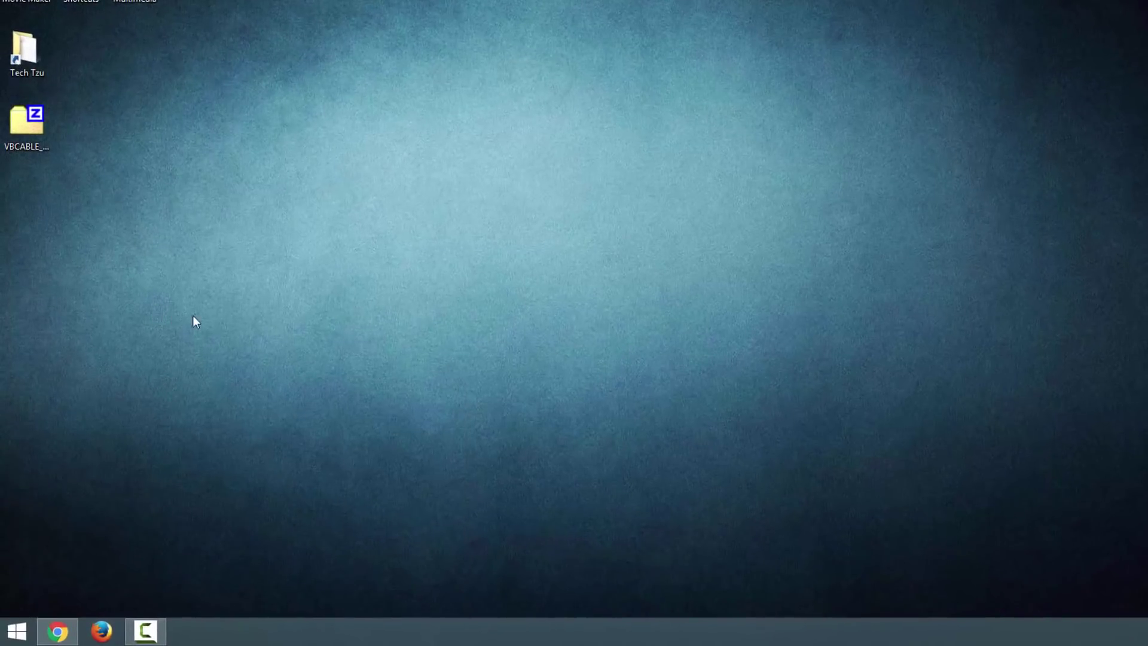
Inspect the VBCABLE_Driver_Pack43 zip's contents in 7-Zip, then close the archive window
click(30, 136)
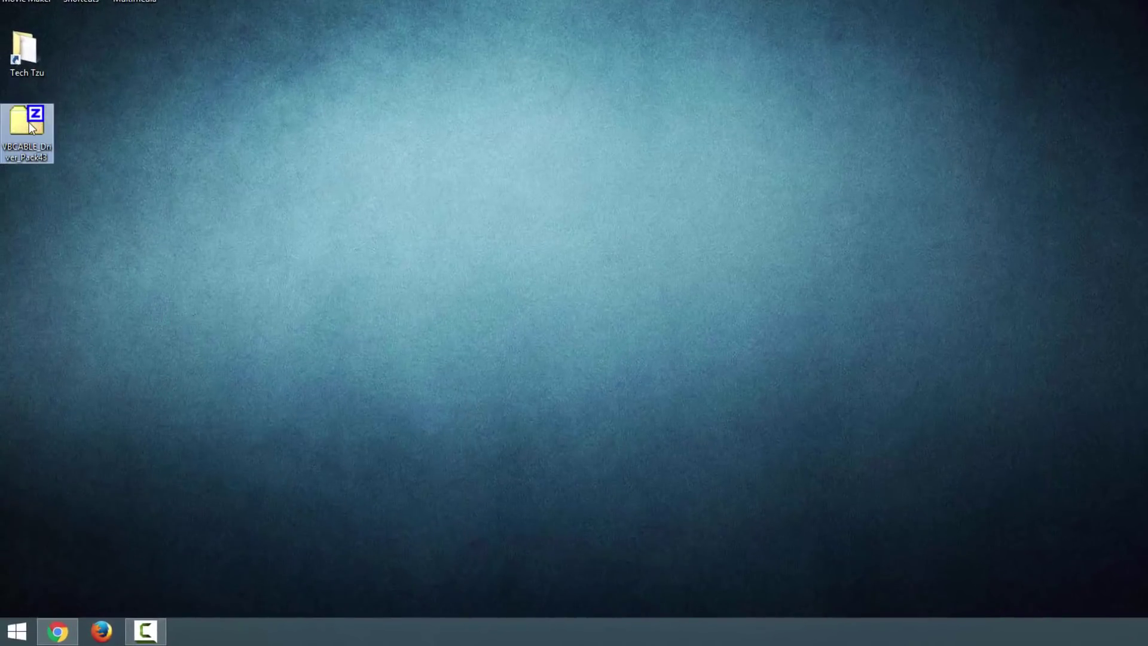
right_click(30, 124)
click(136, 127)
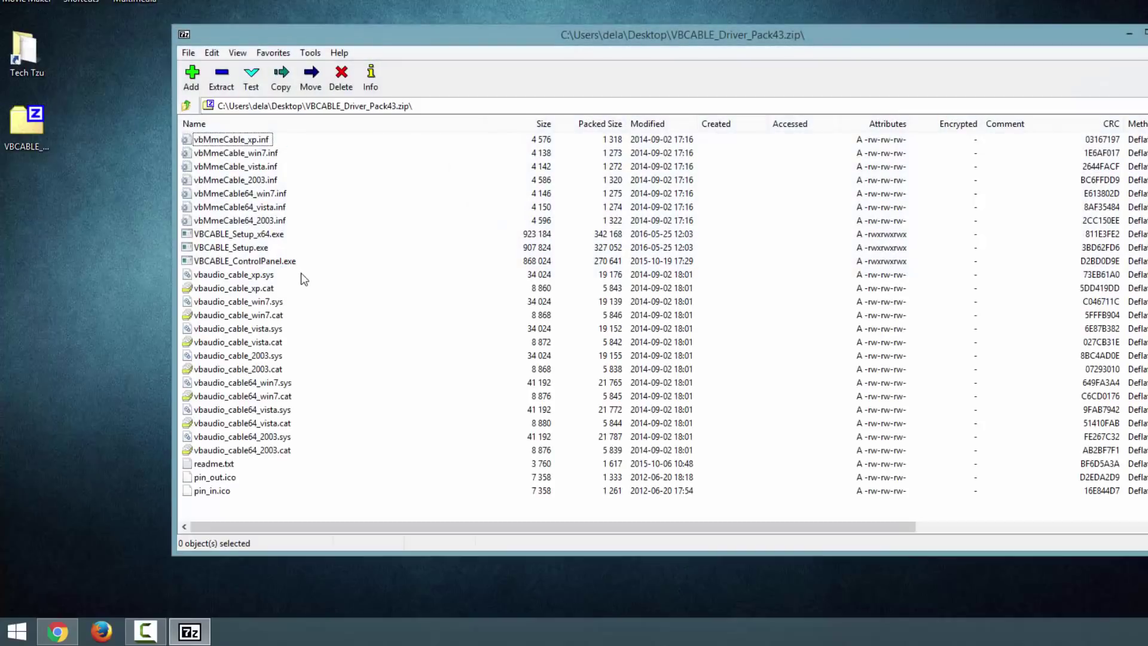
key(alt+F4)
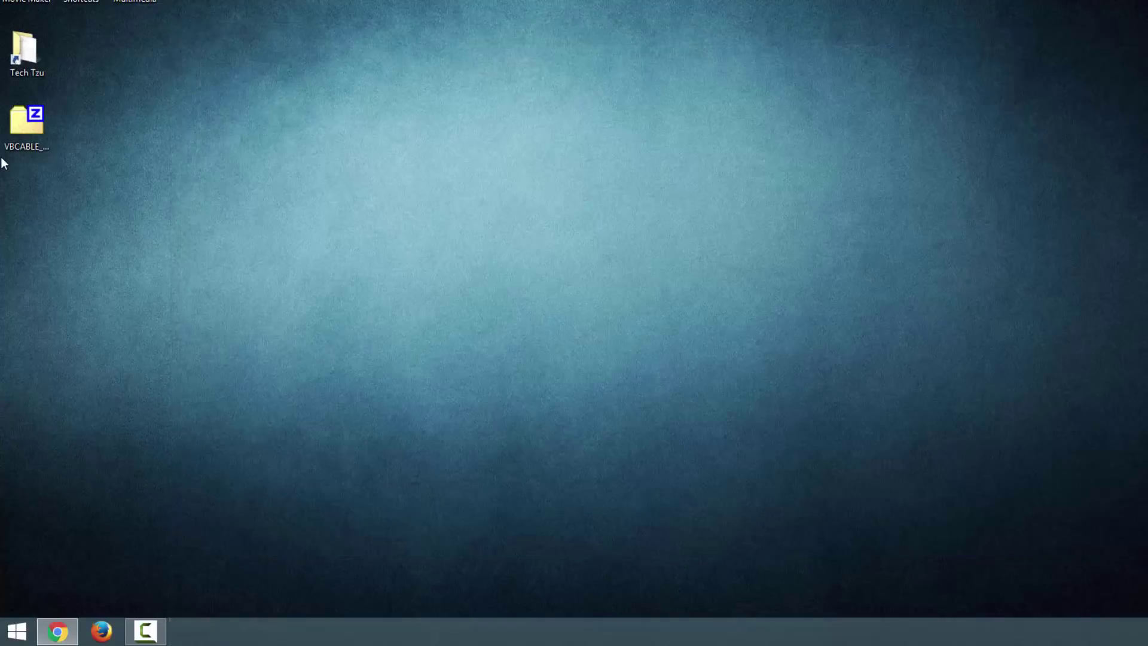
Extract the zip with 7-Zip into a VBCABLE_Driver_Pack43 folder on the Desktop
click(19, 128)
right_click(20, 129)
mouse_move(54, 178)
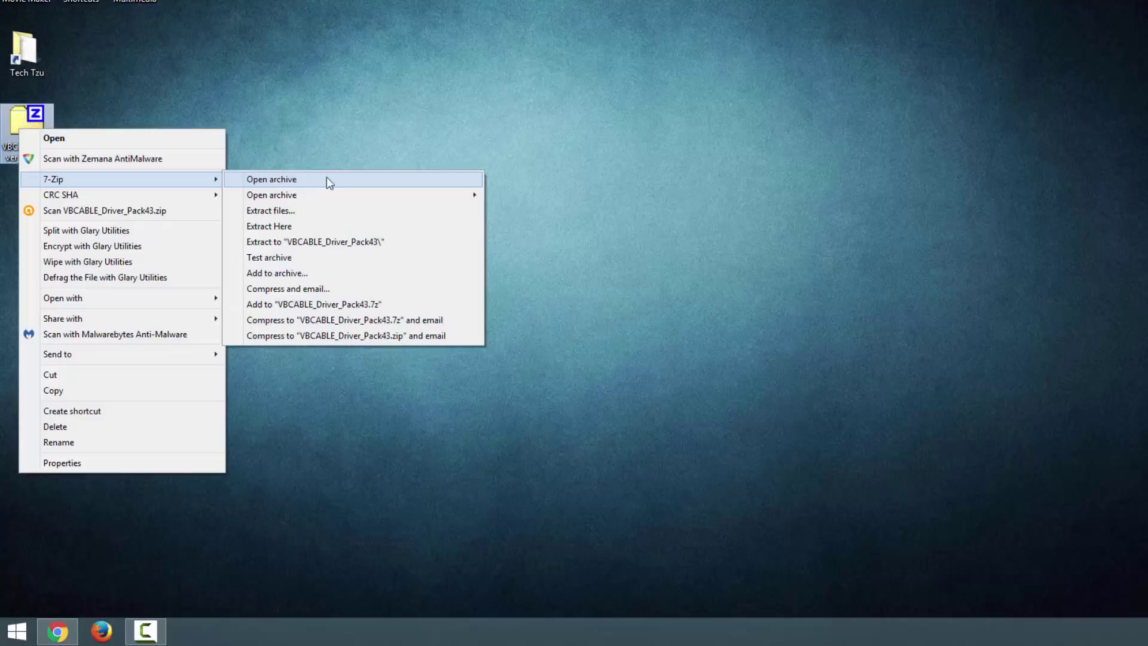
click(299, 242)
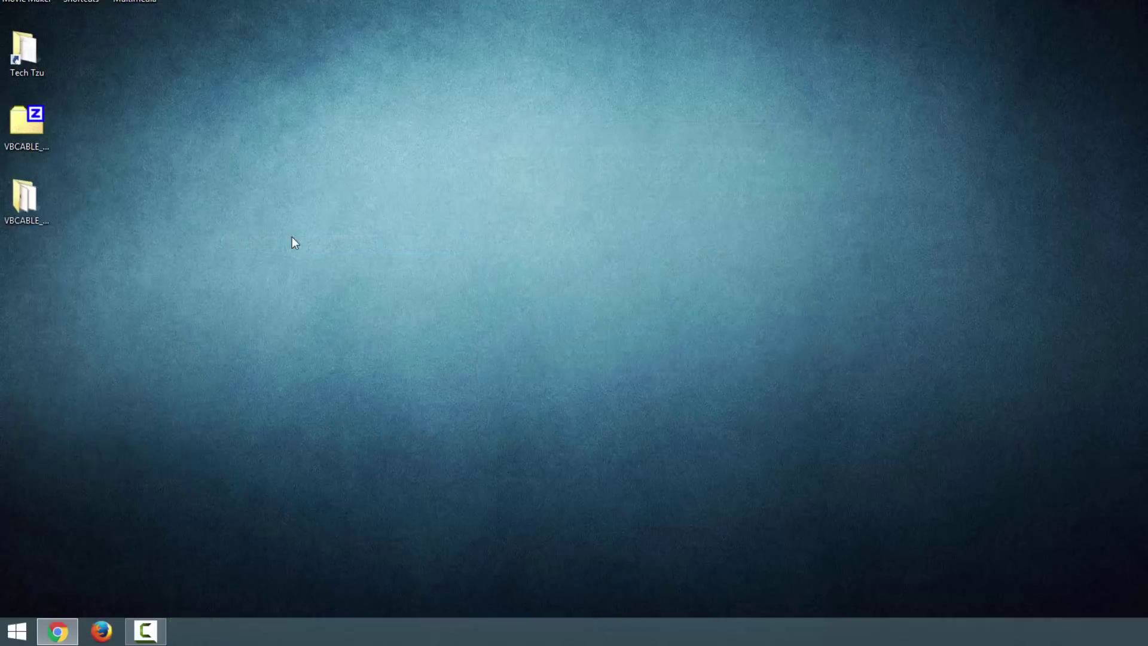
Run VBCABLE_Setup_x64 without admin rights and dismiss the access-denied registry error
double_click(40, 204)
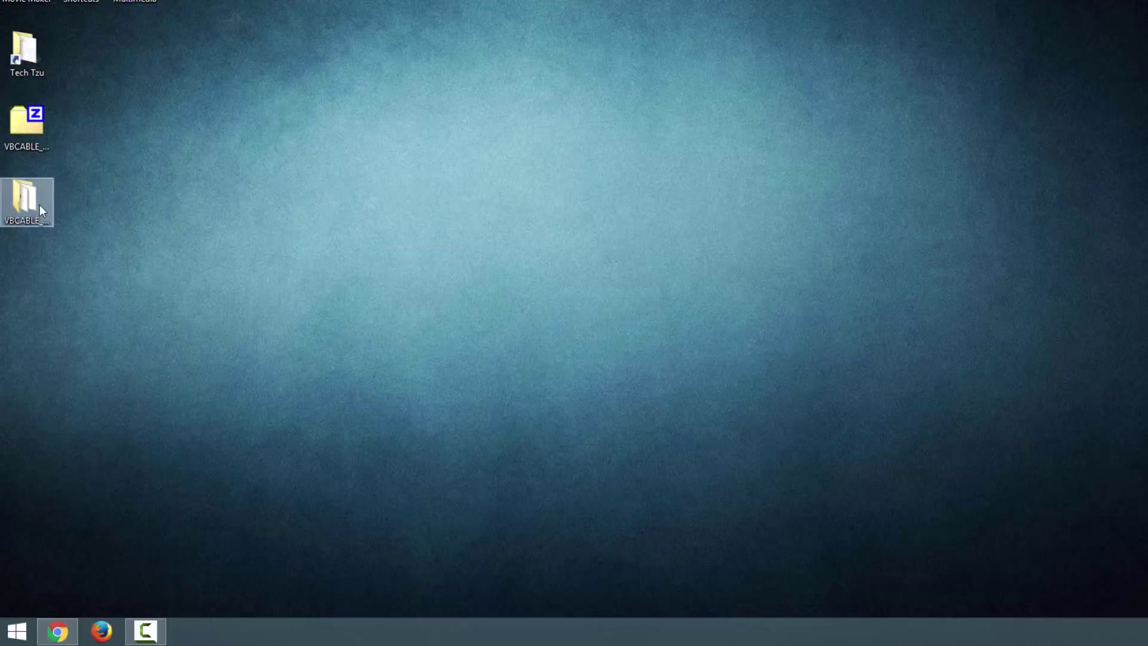
drag(784, 8, 555, 0)
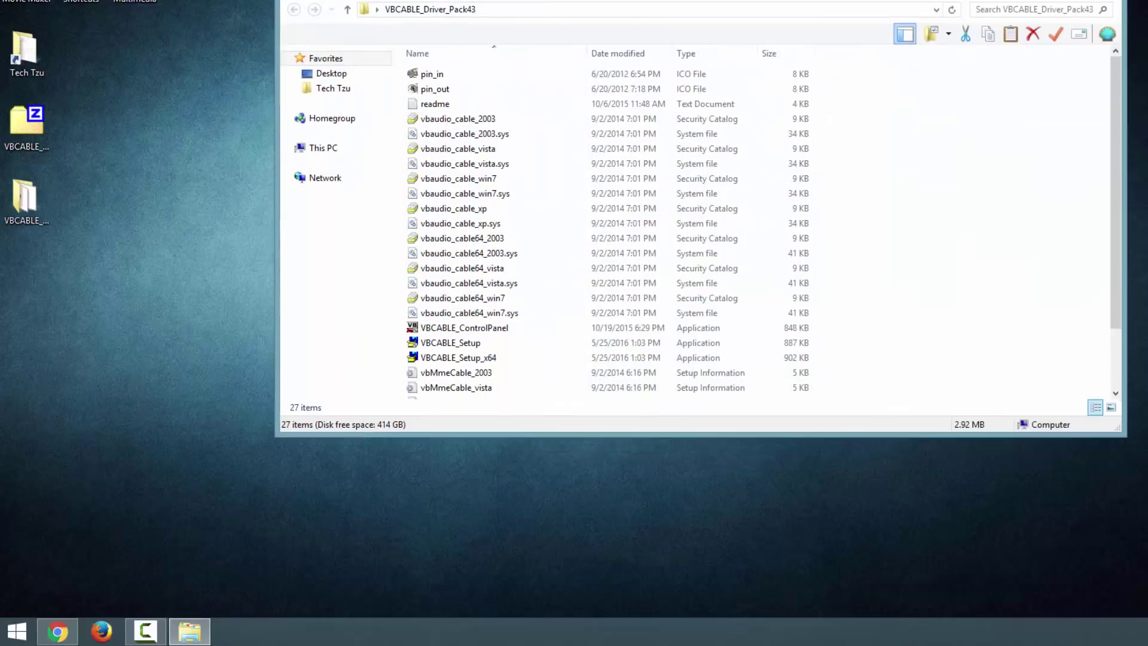
click(450, 344)
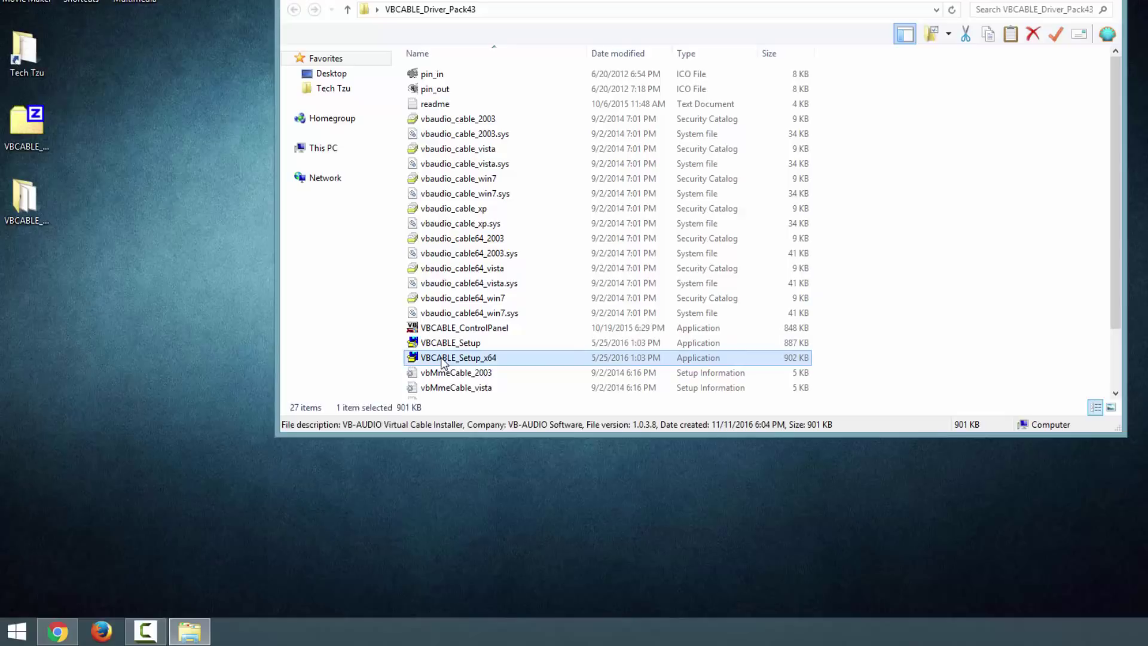
double_click(442, 359)
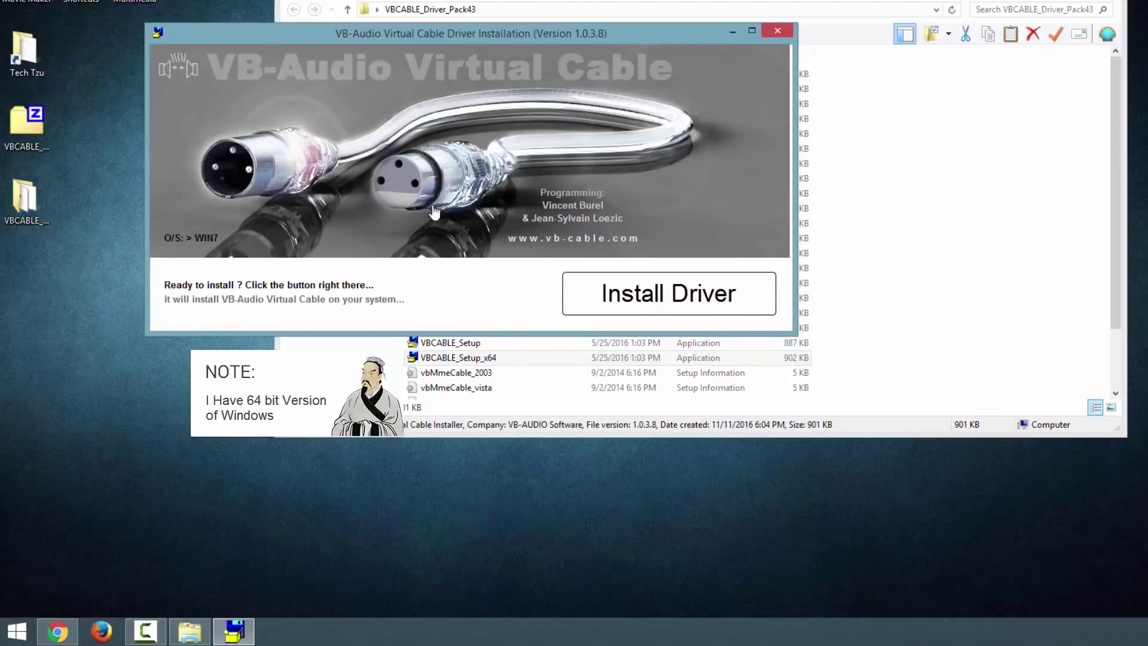
click(665, 293)
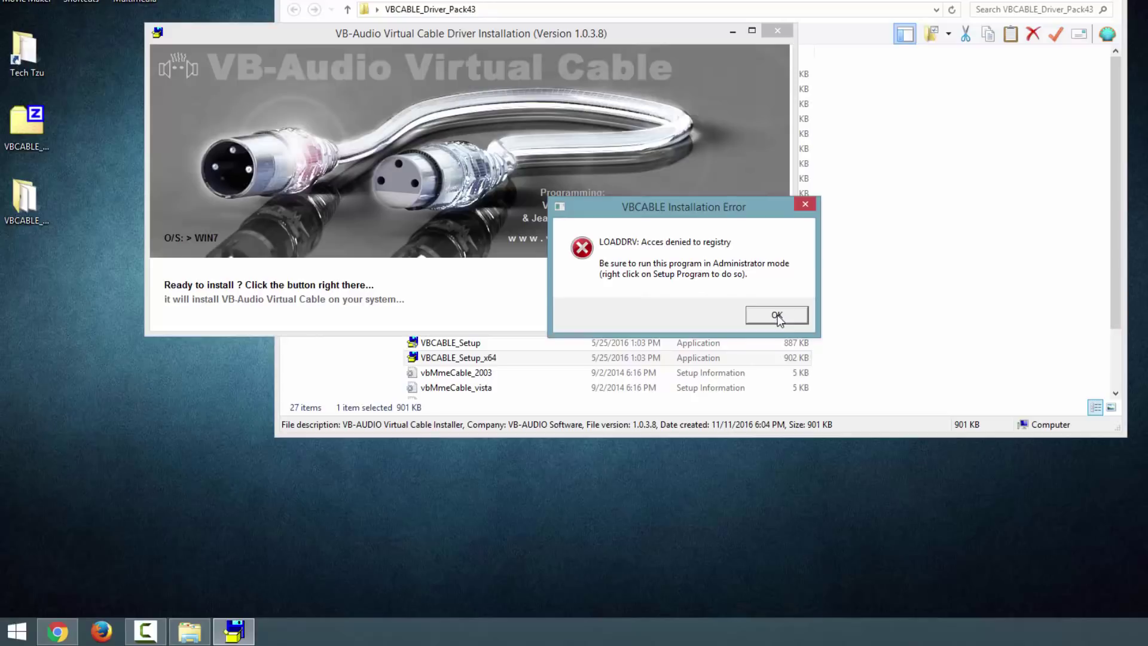
click(777, 316)
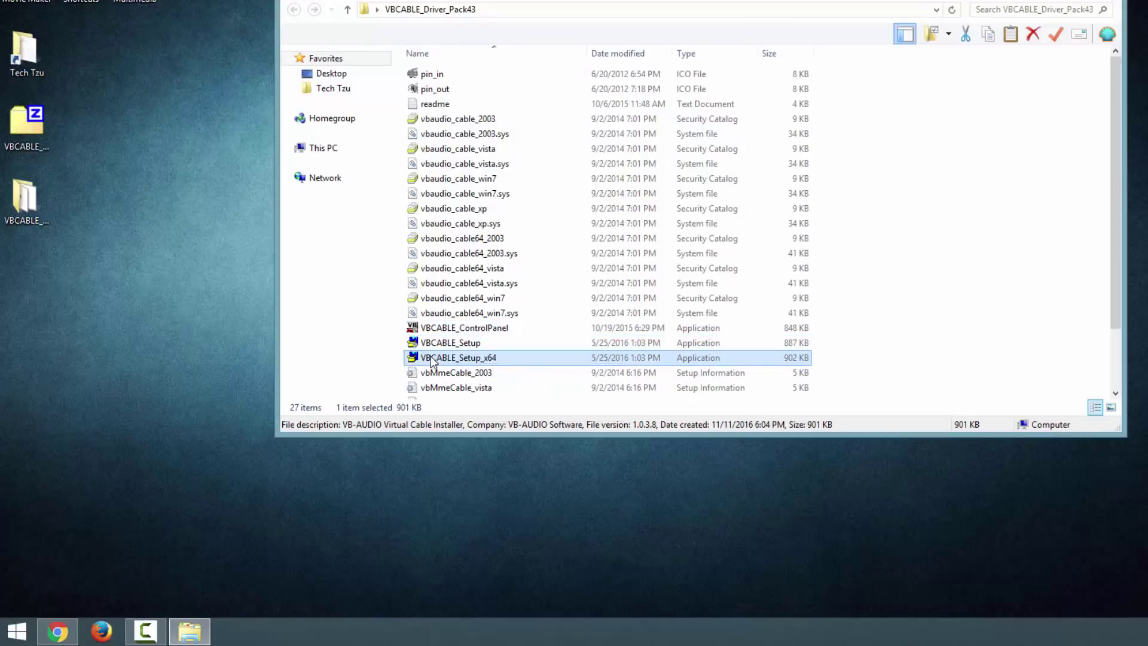
Run VBCABLE_Setup_x64 as administrator, install the driver, and dismiss the success message
right_click(432, 362)
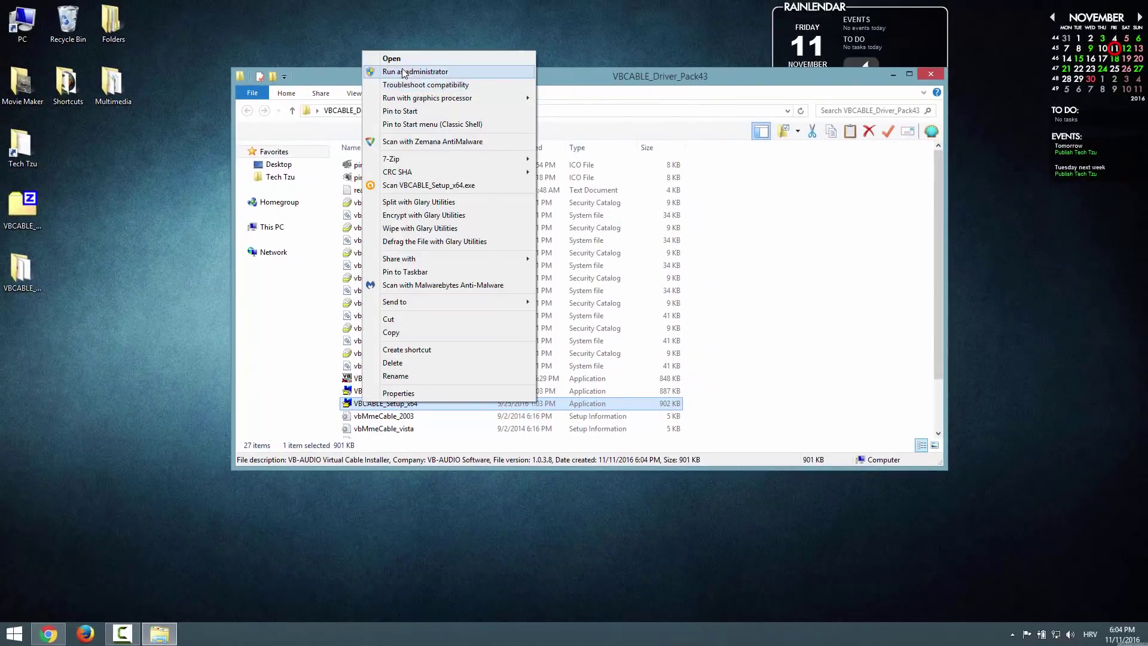
click(405, 73)
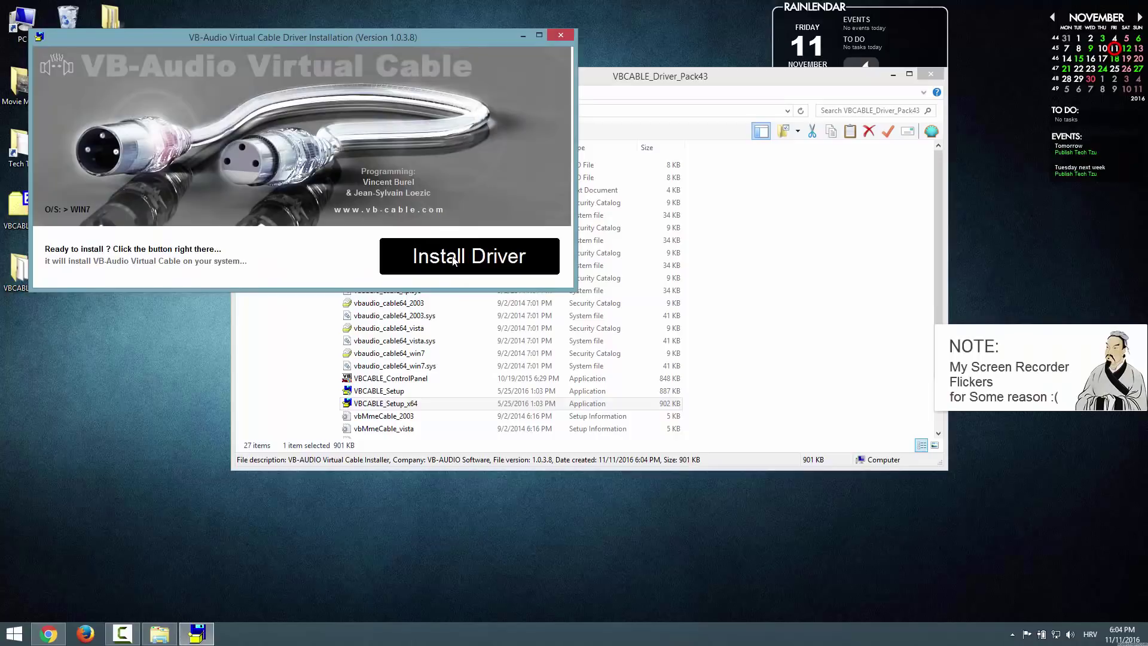
click(463, 263)
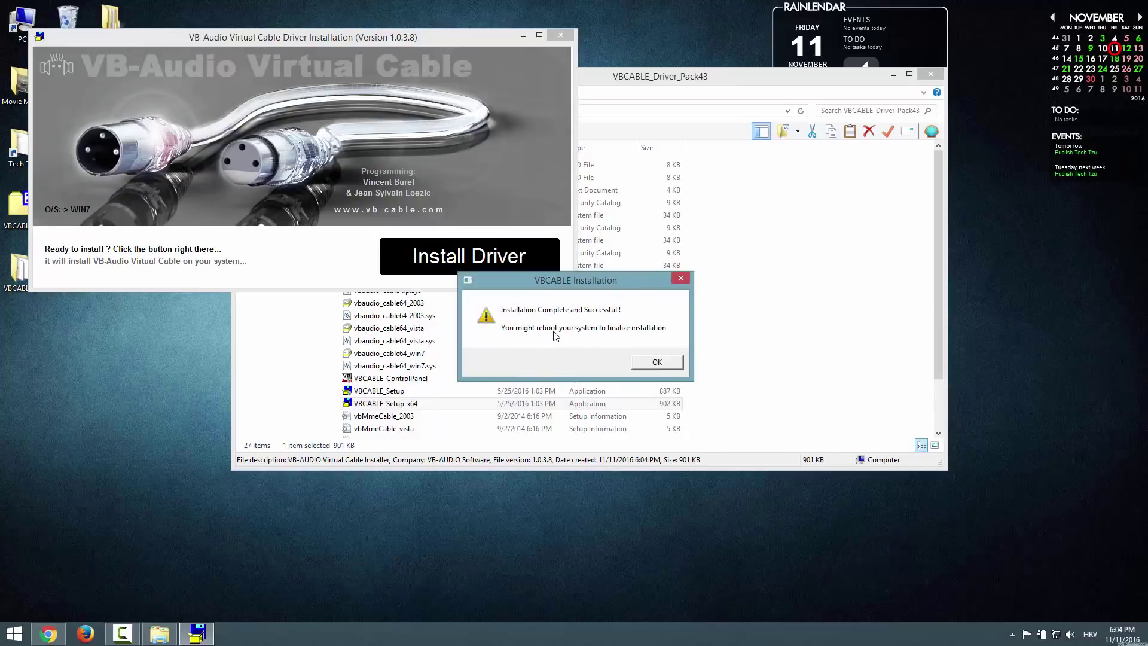
click(656, 363)
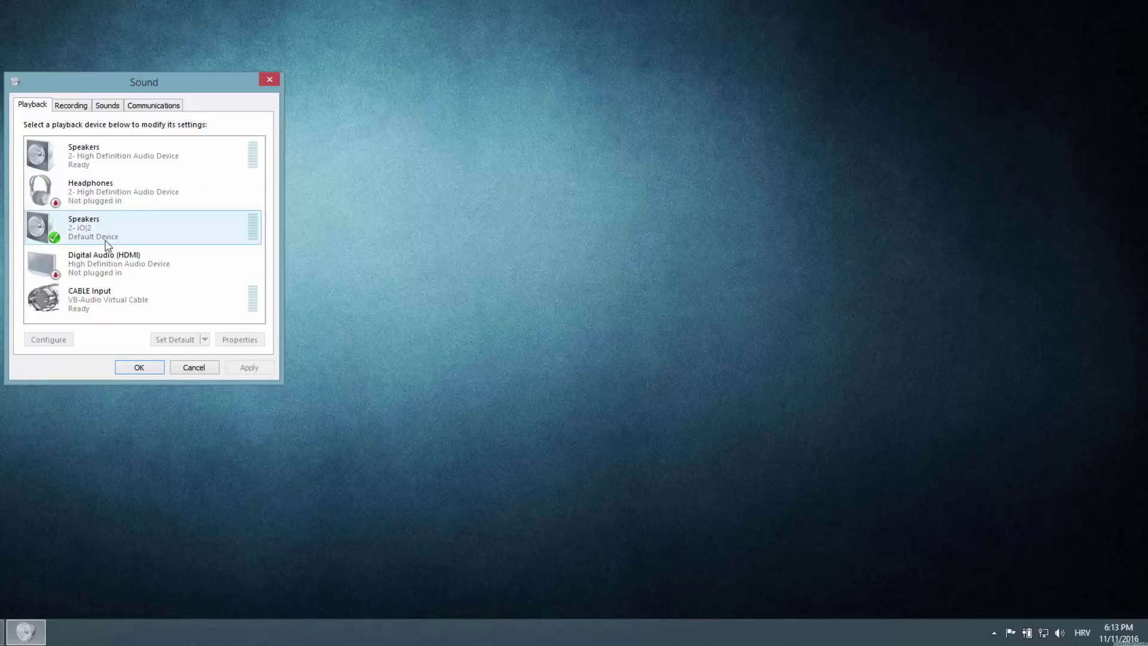
Check CABLE Input under Playback and CABLE Output under Recording in Sound settings
click(100, 302)
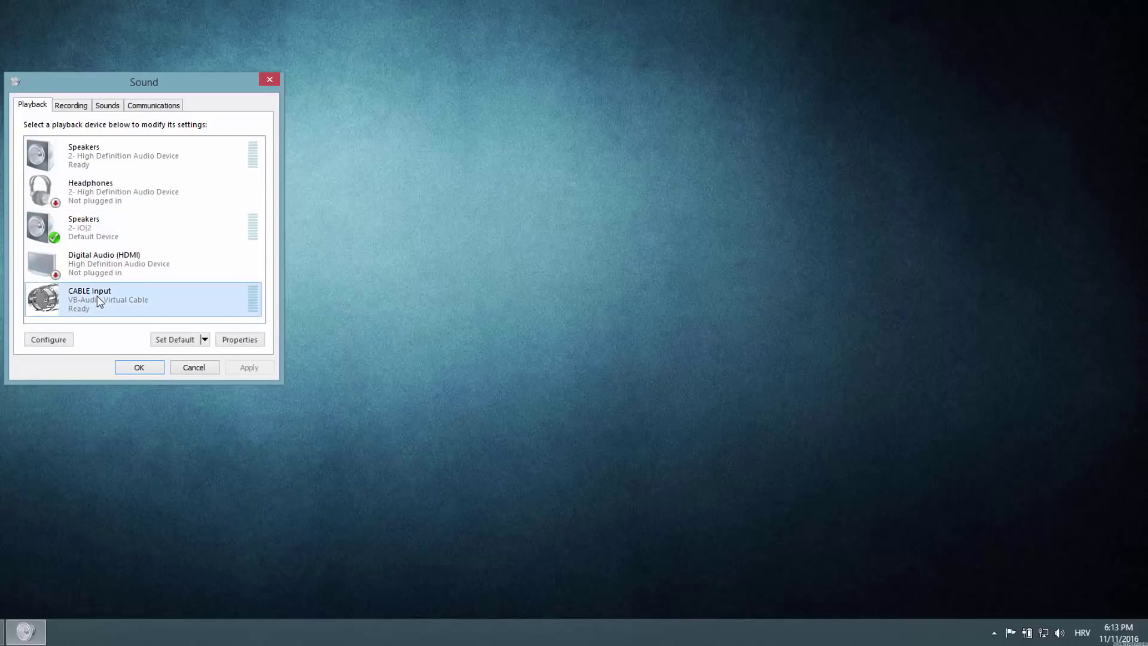
click(65, 108)
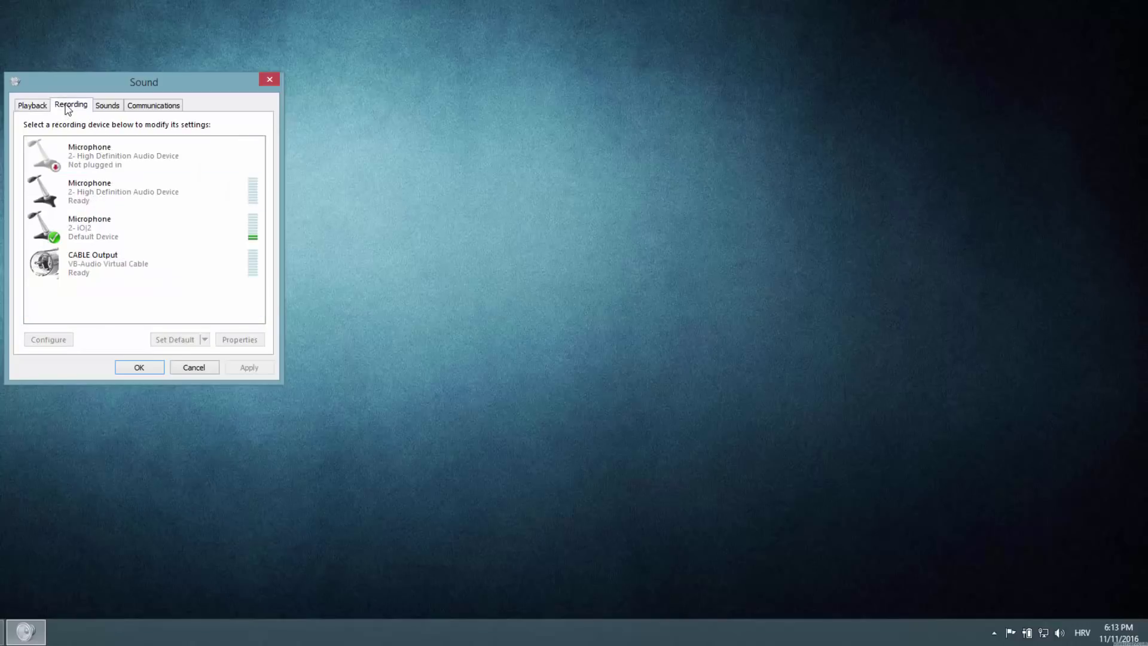
click(88, 261)
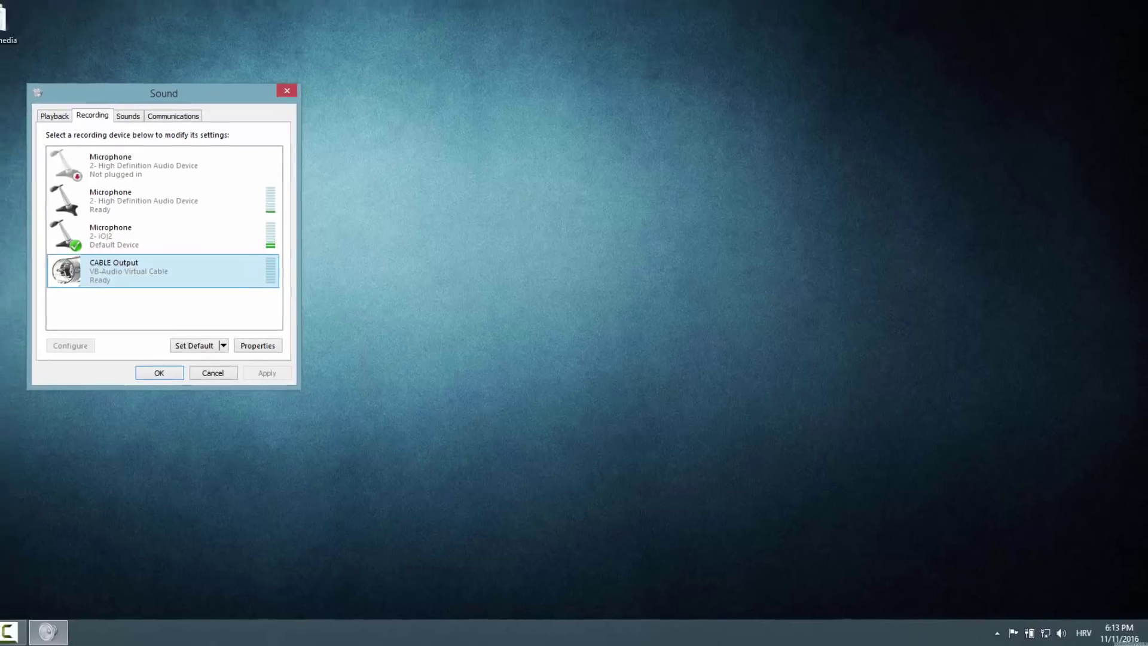
click(26, 399)
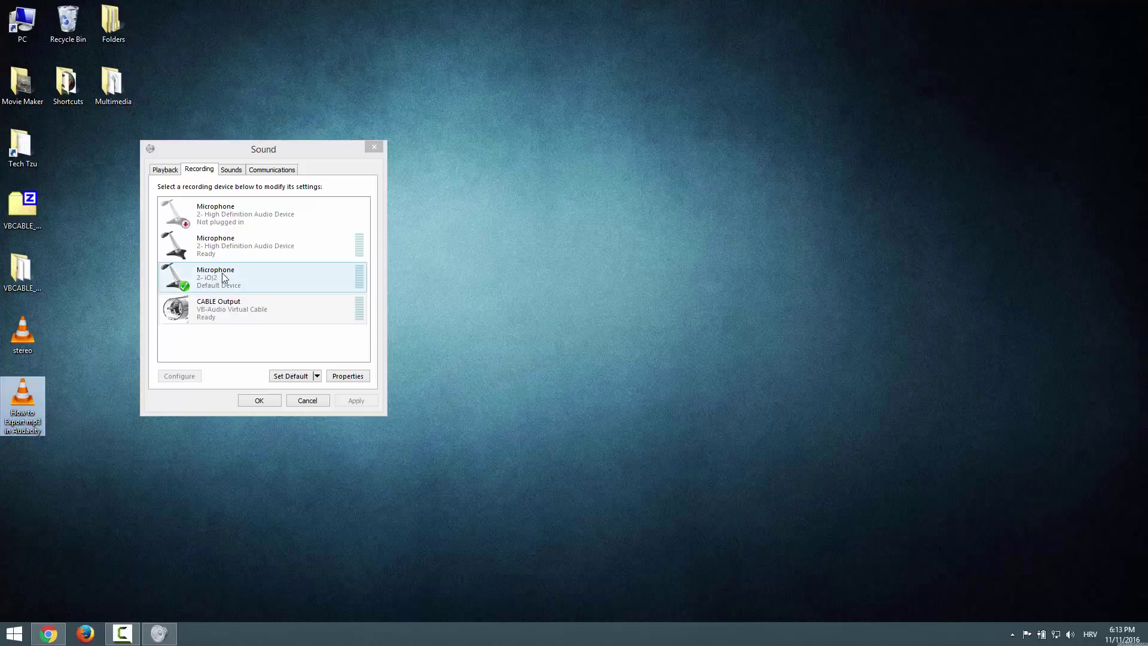
click(226, 321)
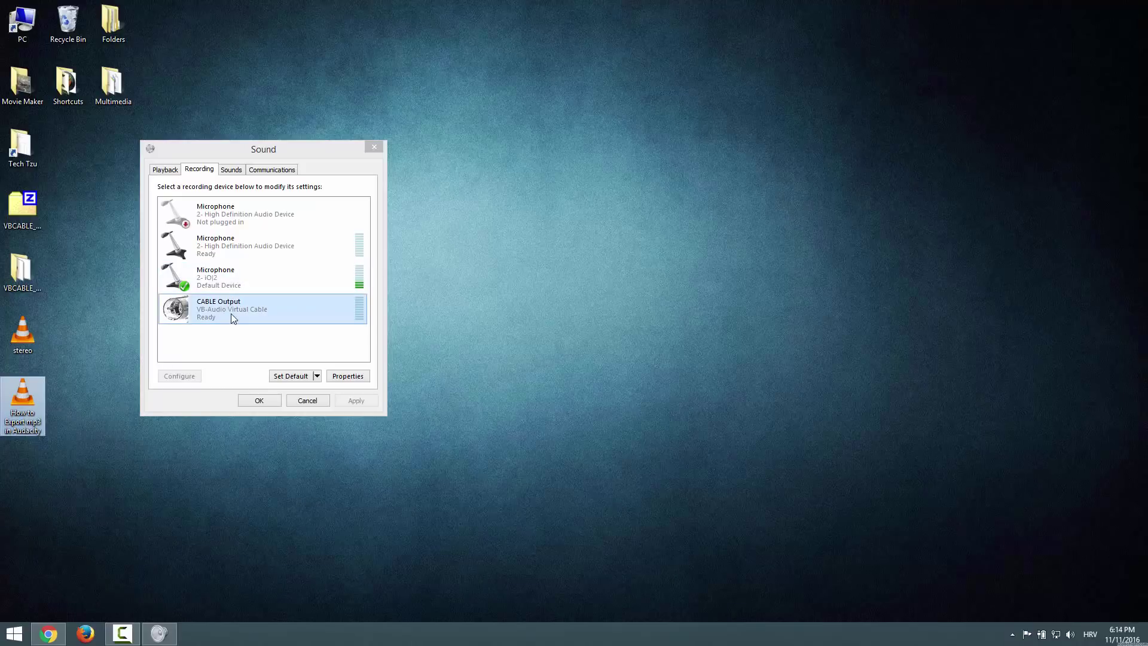
click(171, 170)
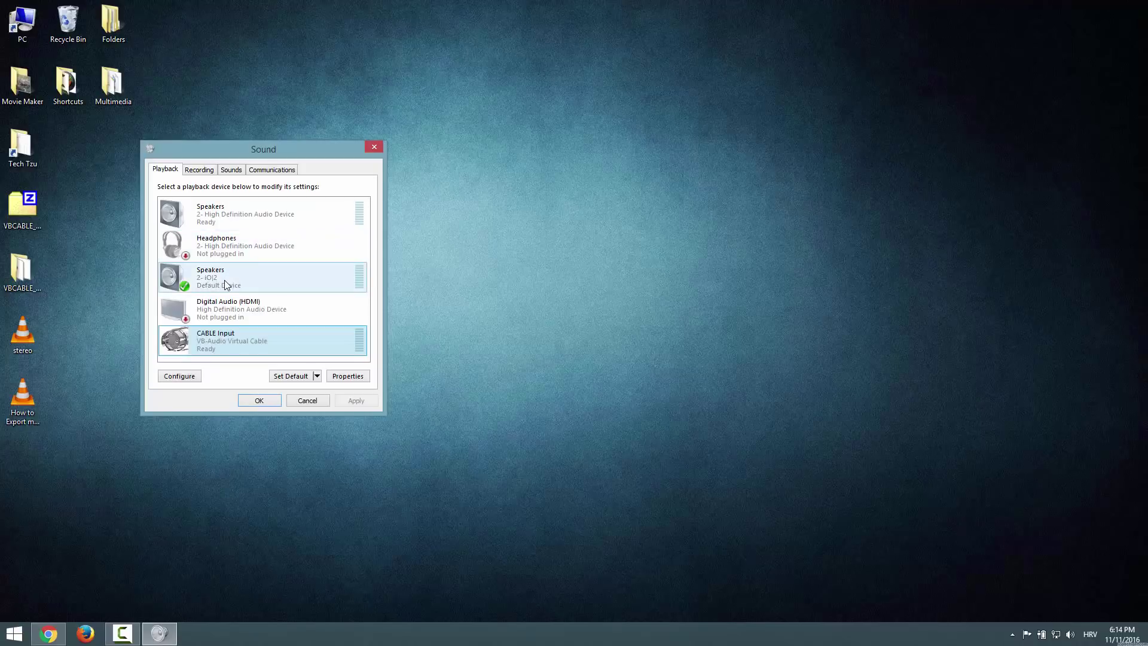
Create a new blank Google Docs document from Google Drive in Chrome
click(49, 634)
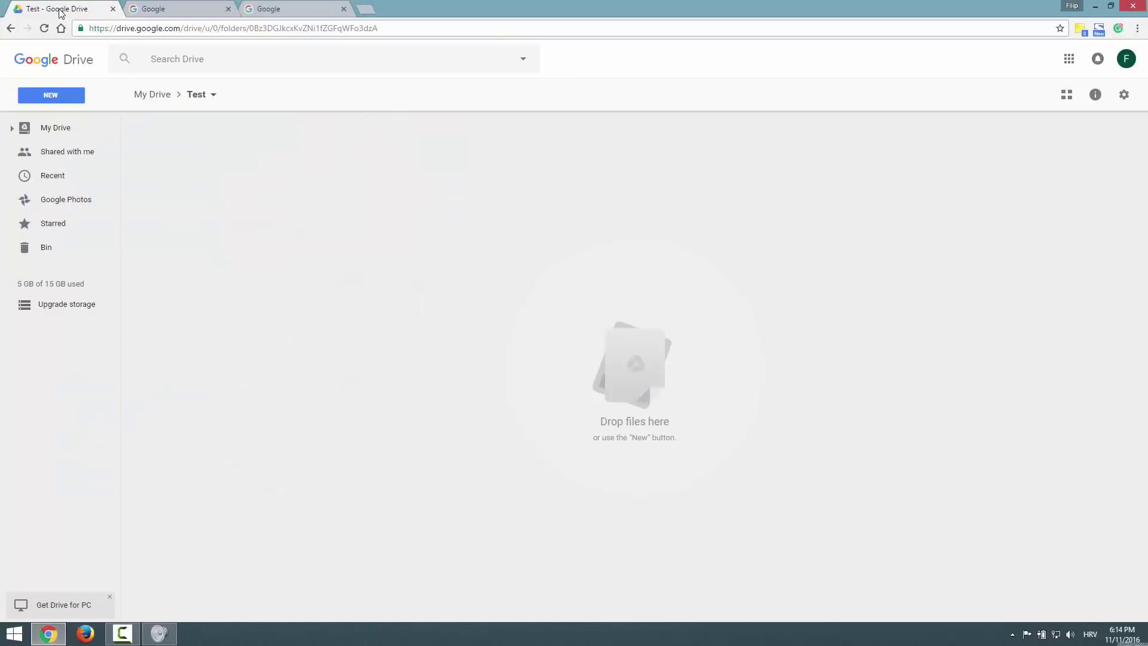
click(48, 102)
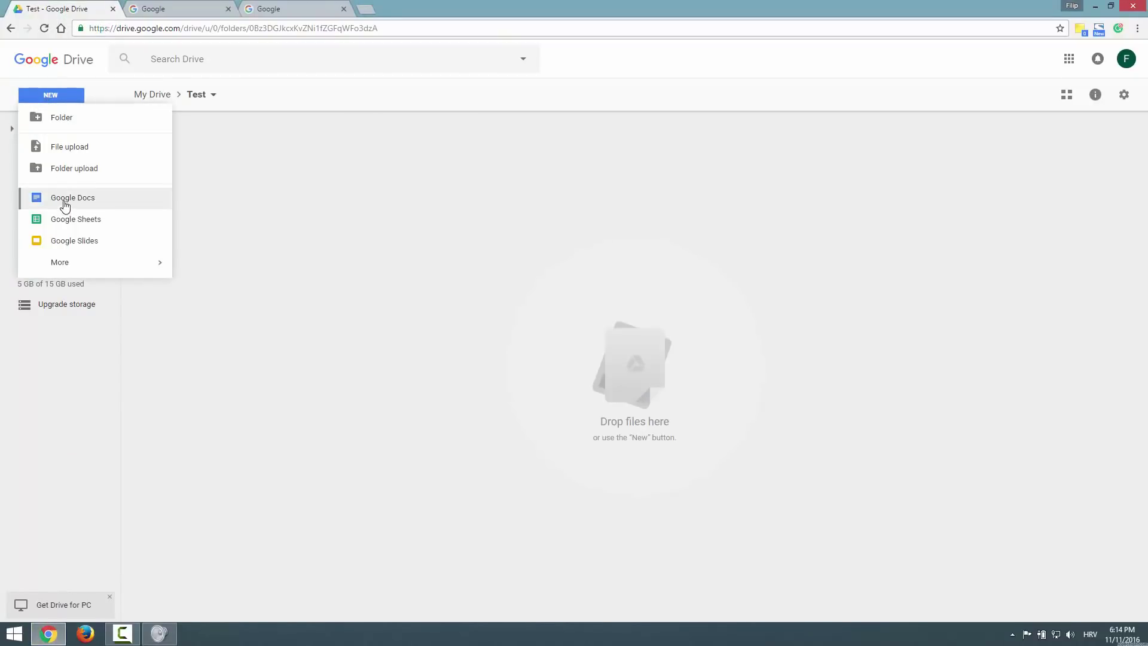
click(92, 202)
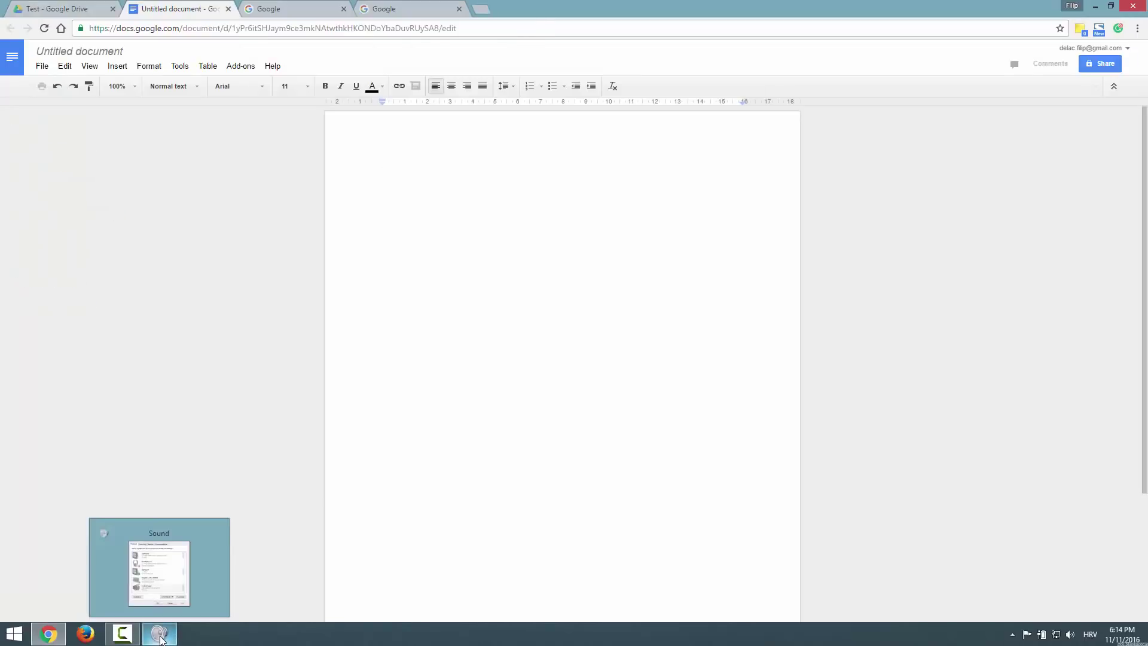
Set CABLE Input as default playback device and CABLE Output as default recording device
click(161, 637)
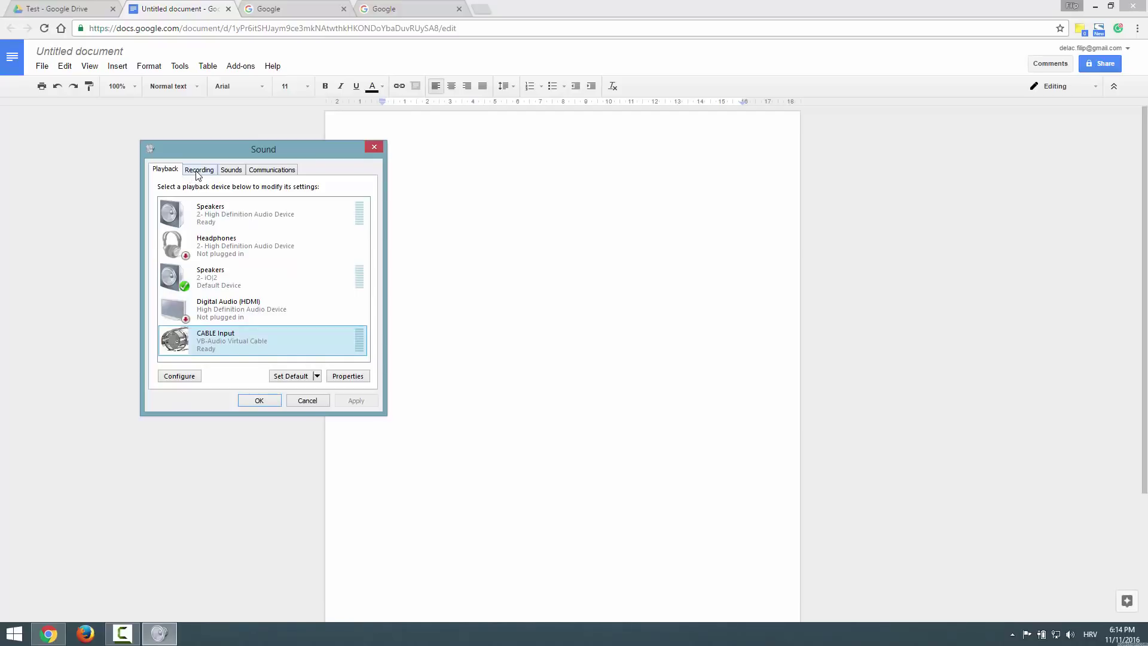
drag(190, 154, 669, 144)
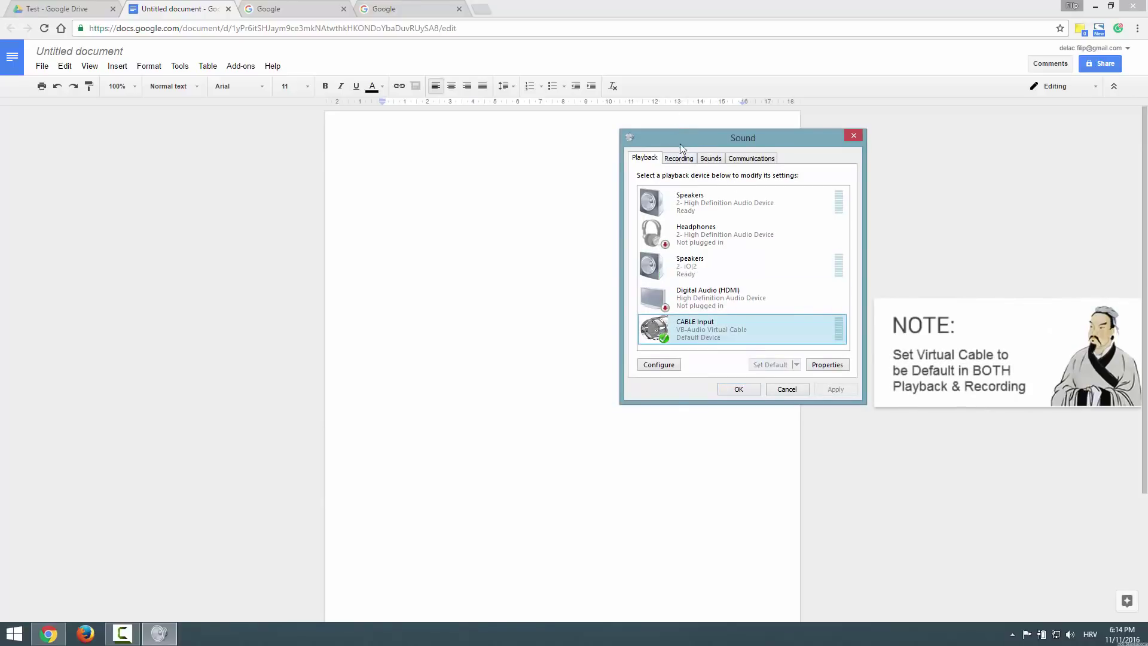
click(680, 159)
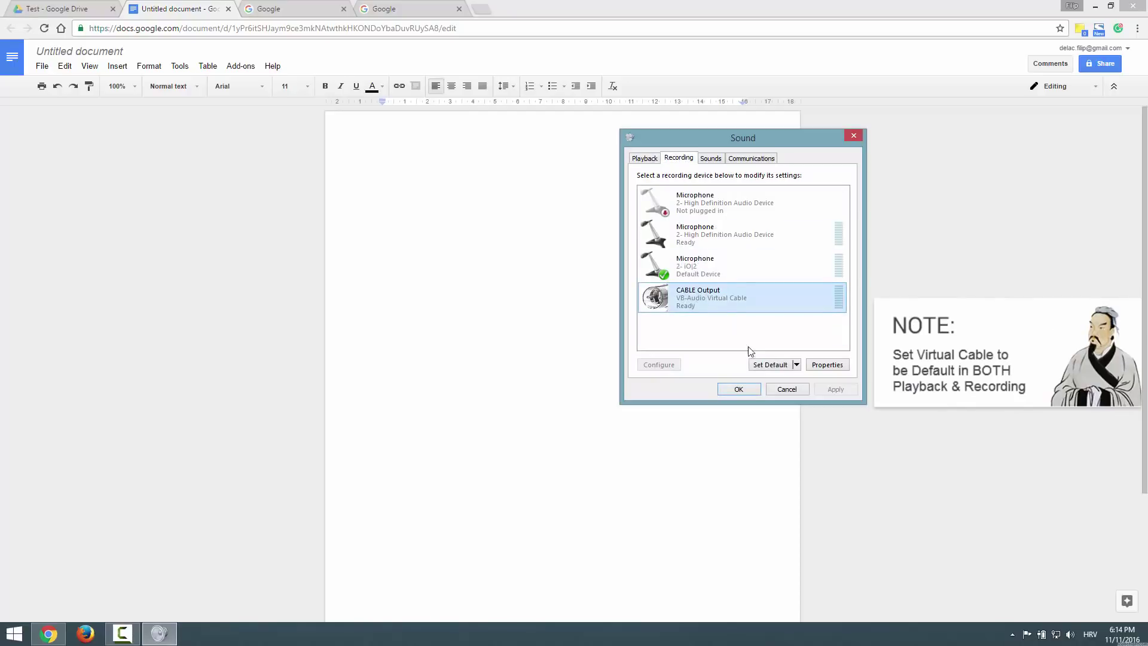
click(757, 365)
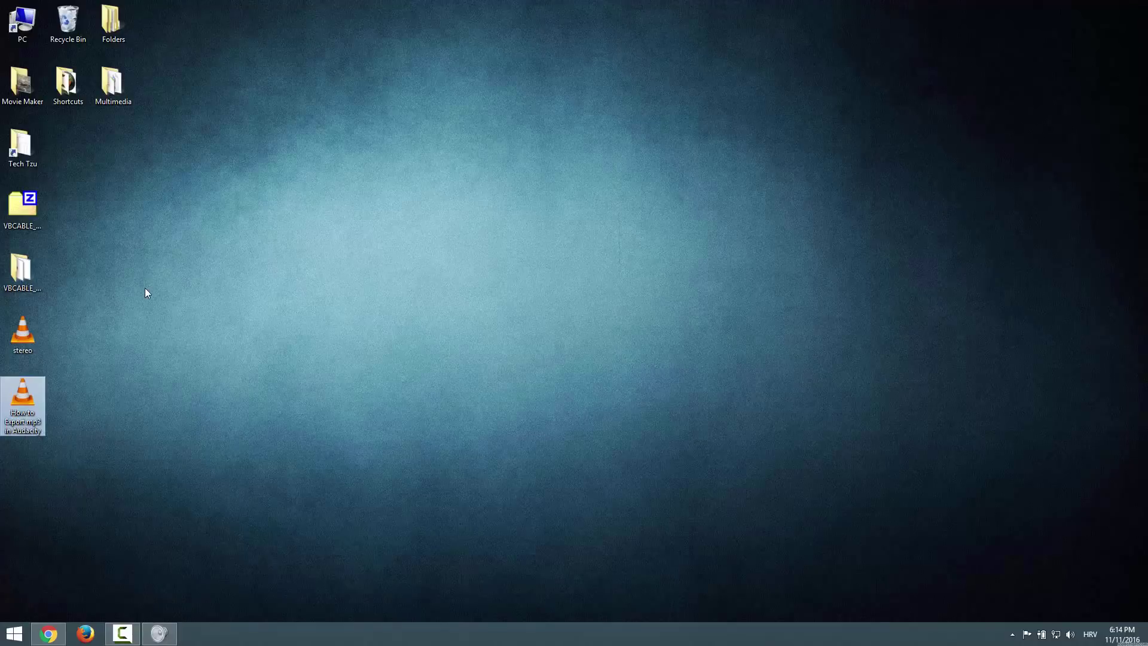
Show the desktop to reach the 'Export mp3 in audacity' video and play it in VLC
click(22, 335)
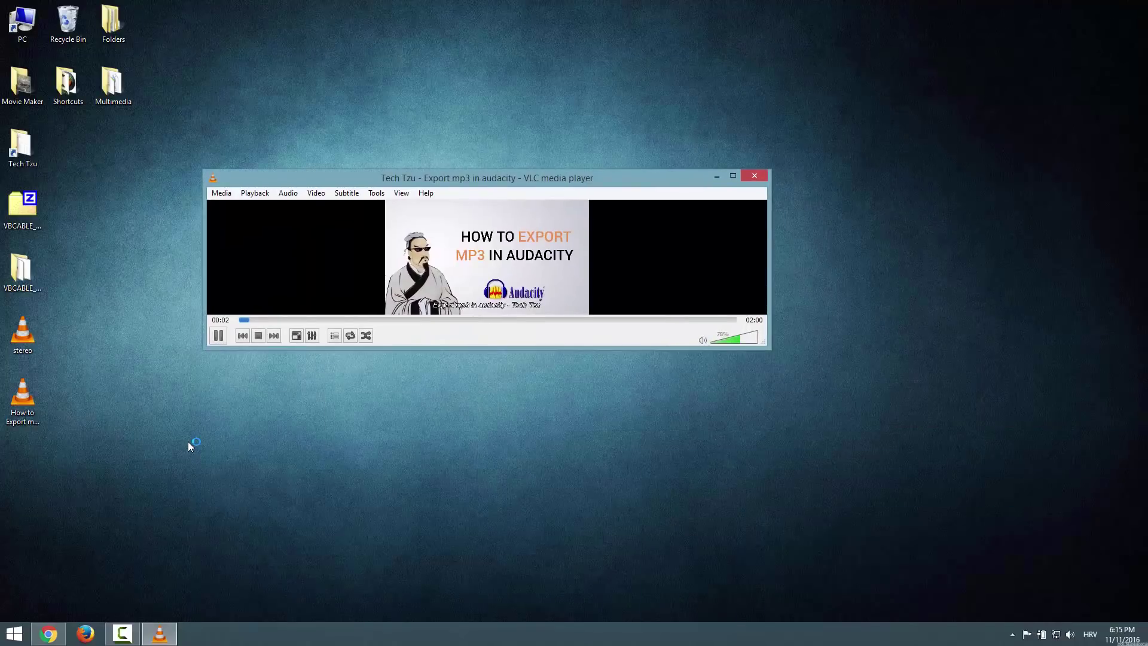
Start Google Docs voice typing while the Audacity video narration plays
key(alt+Tab)
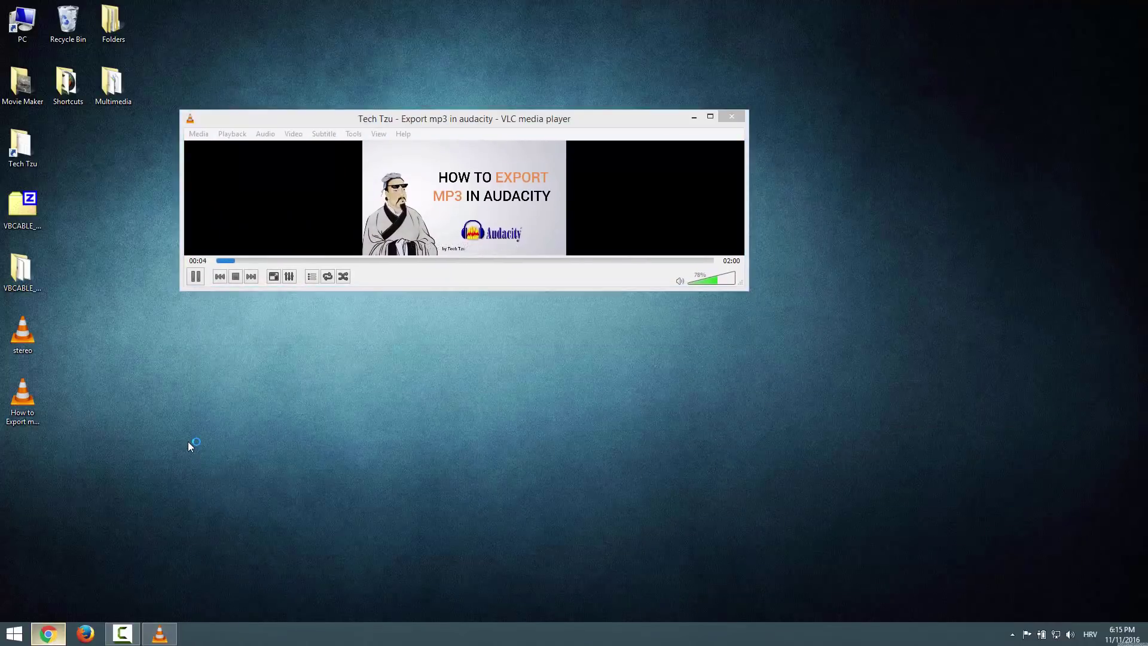
key(alt+Tab)
key(alt+Tab)
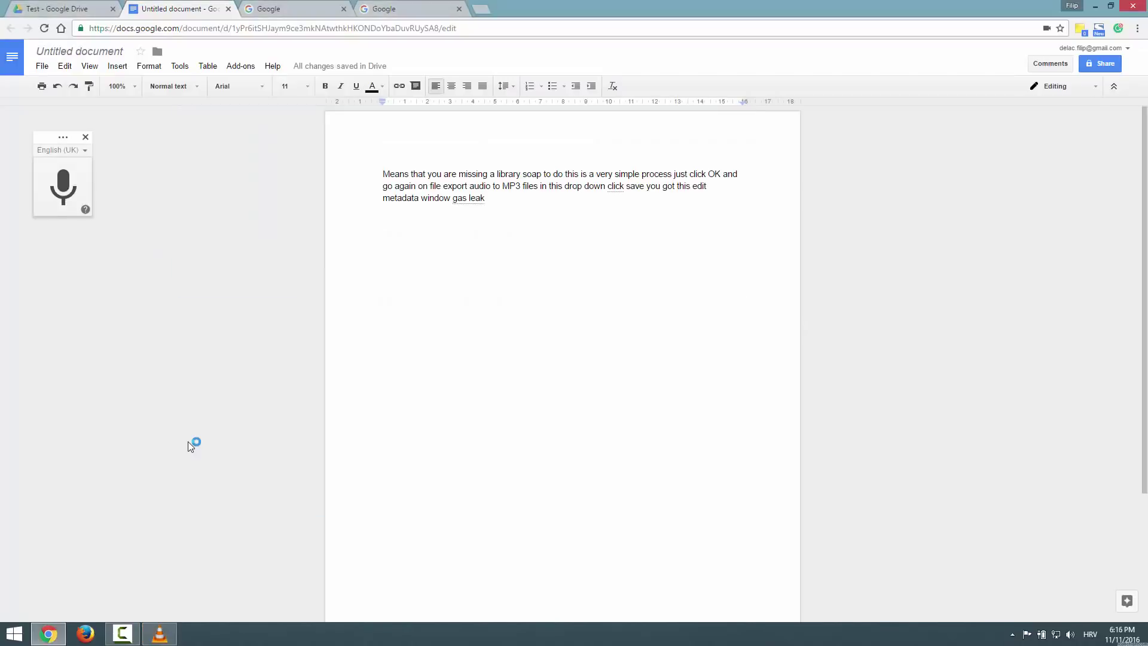
key(ctrl+shift+s)
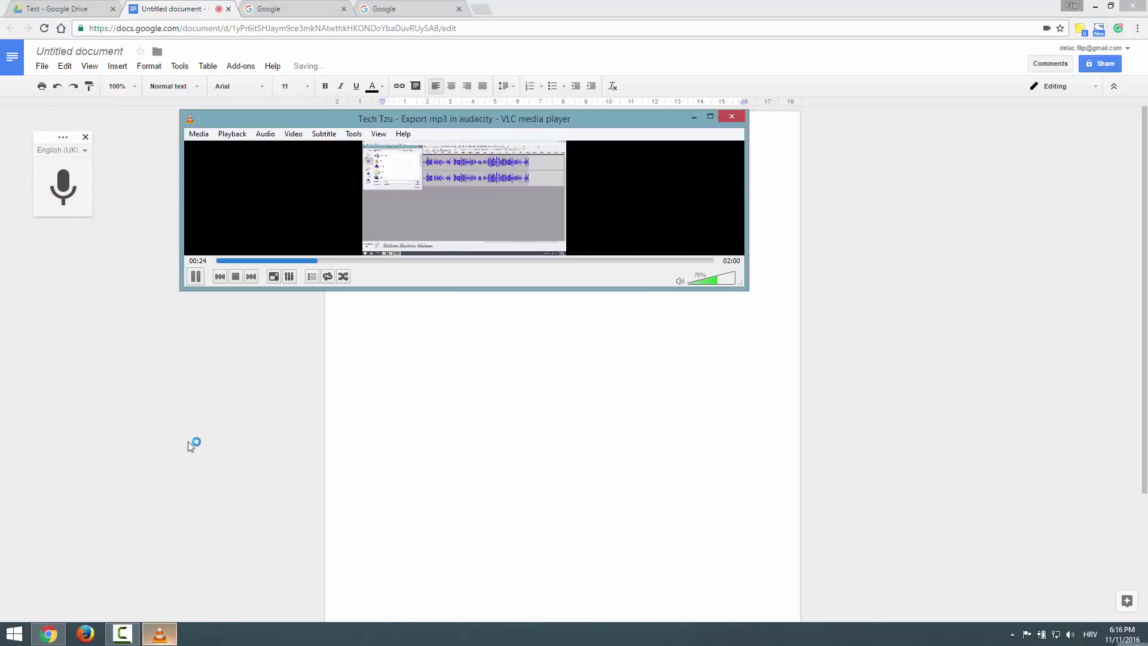
Stop voice typing once the transcript reaches 'export audio to MP3 files', then select and deselect all text
key(alt+Tab)
key(alt+F4)
key(ctrl+a)
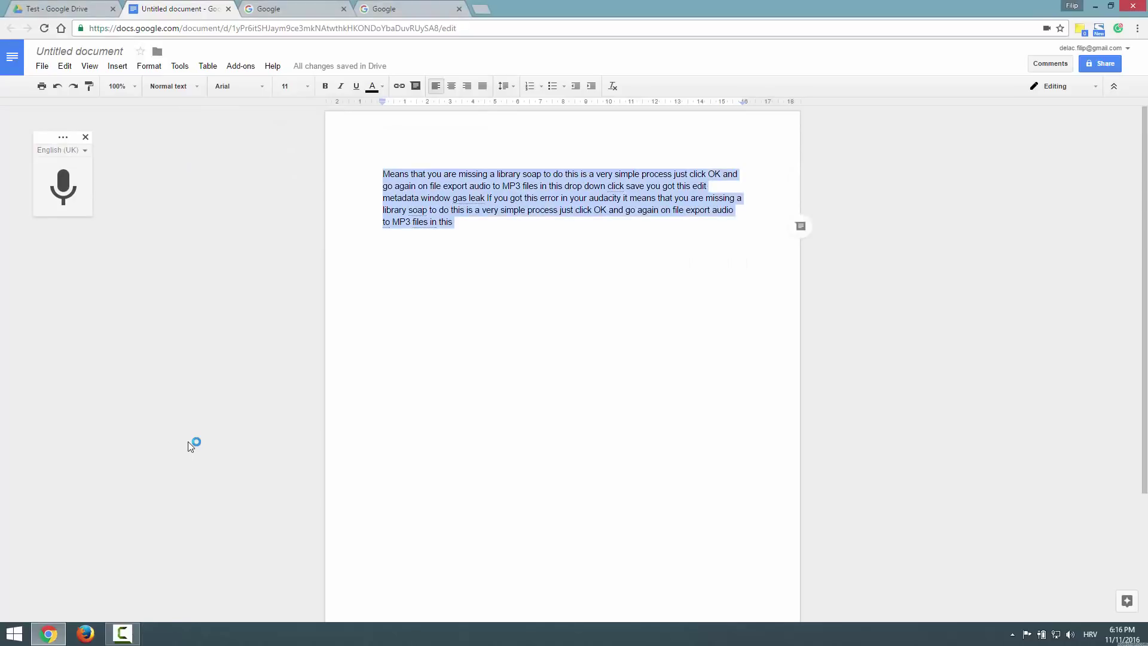
key(Right)
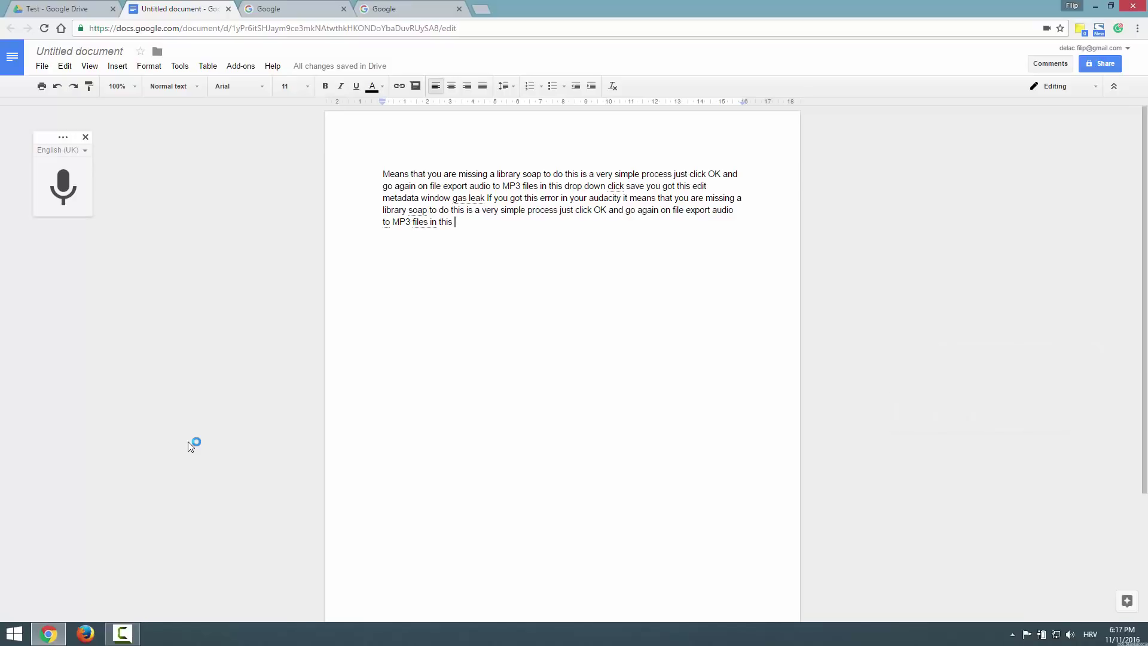
Dictate more text through 'if you leave this for example', then close Sound and switch to the Google tab
key(ctrl+shift+s)
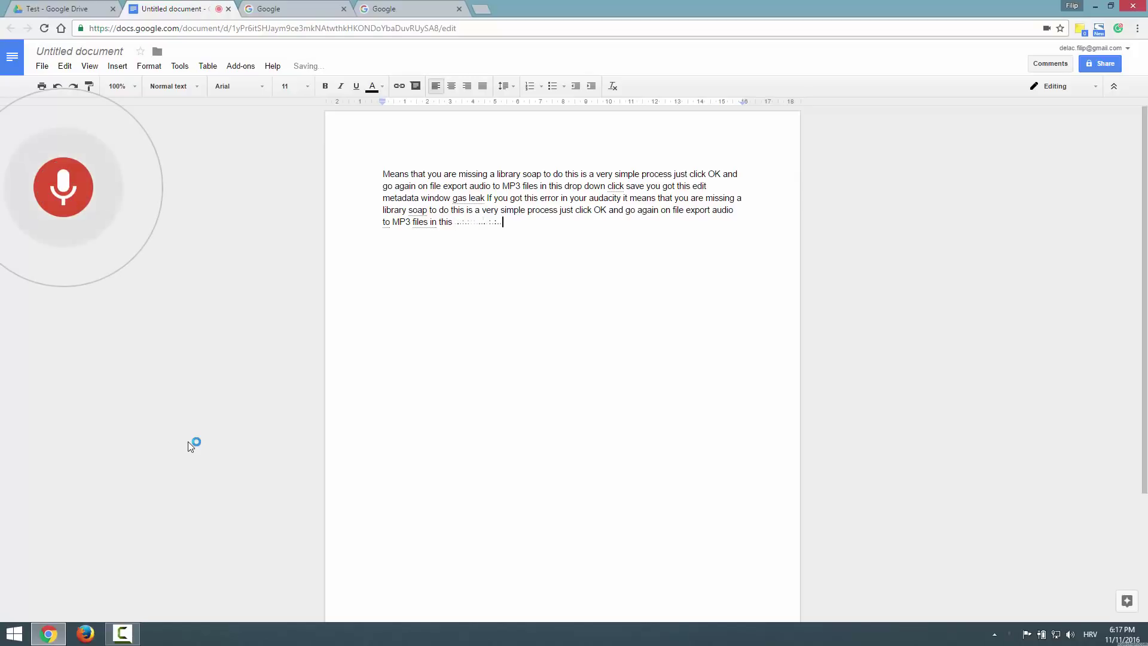
key(ctrl+shift+s)
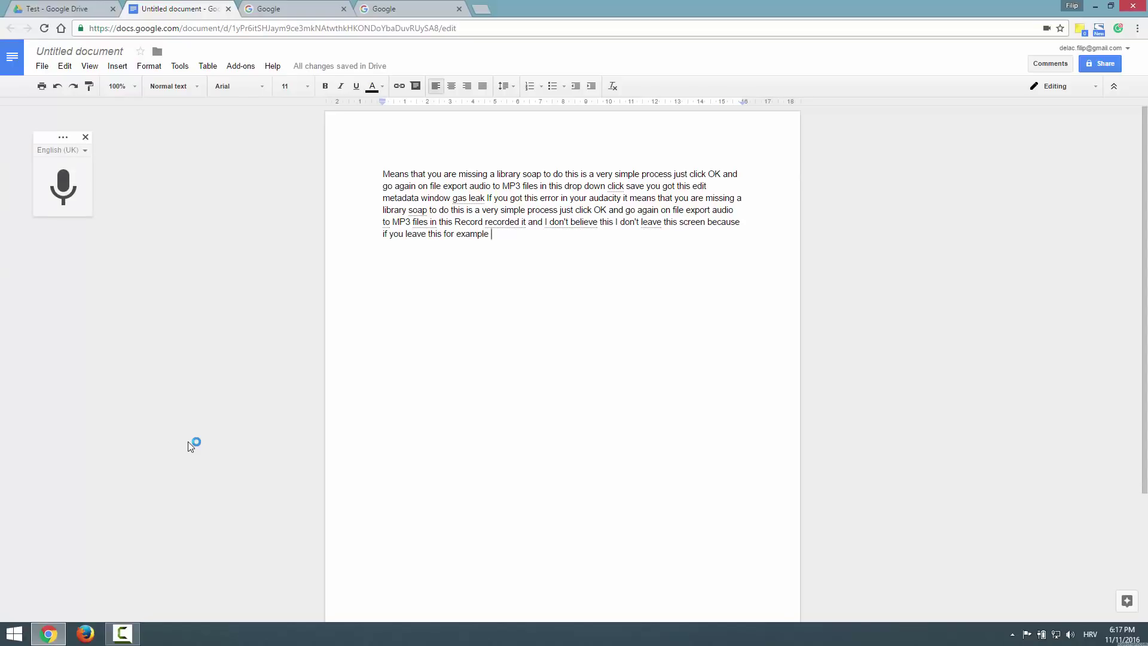
key(Up)
key(Up)
key(Home)
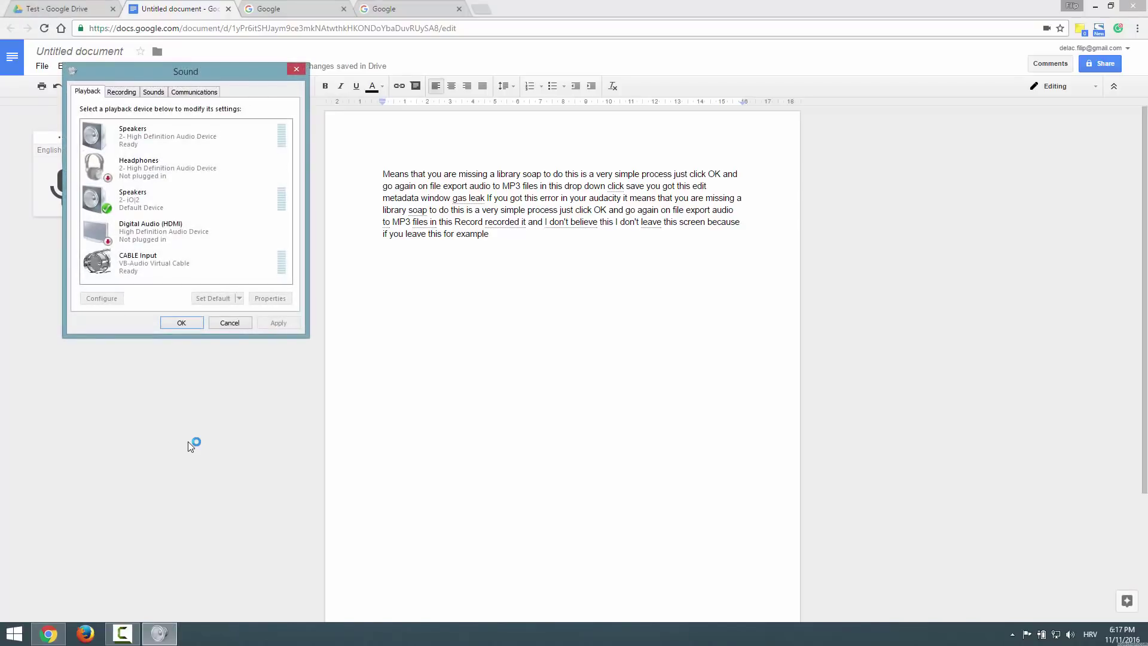
key(Escape)
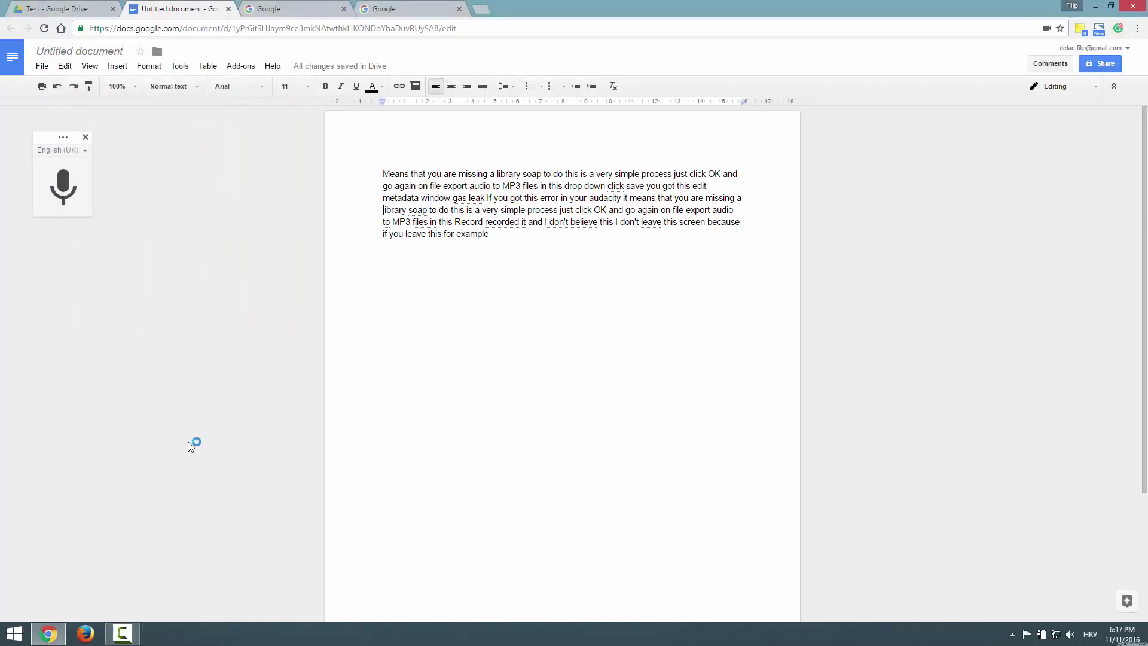
key(ctrl+Tab)
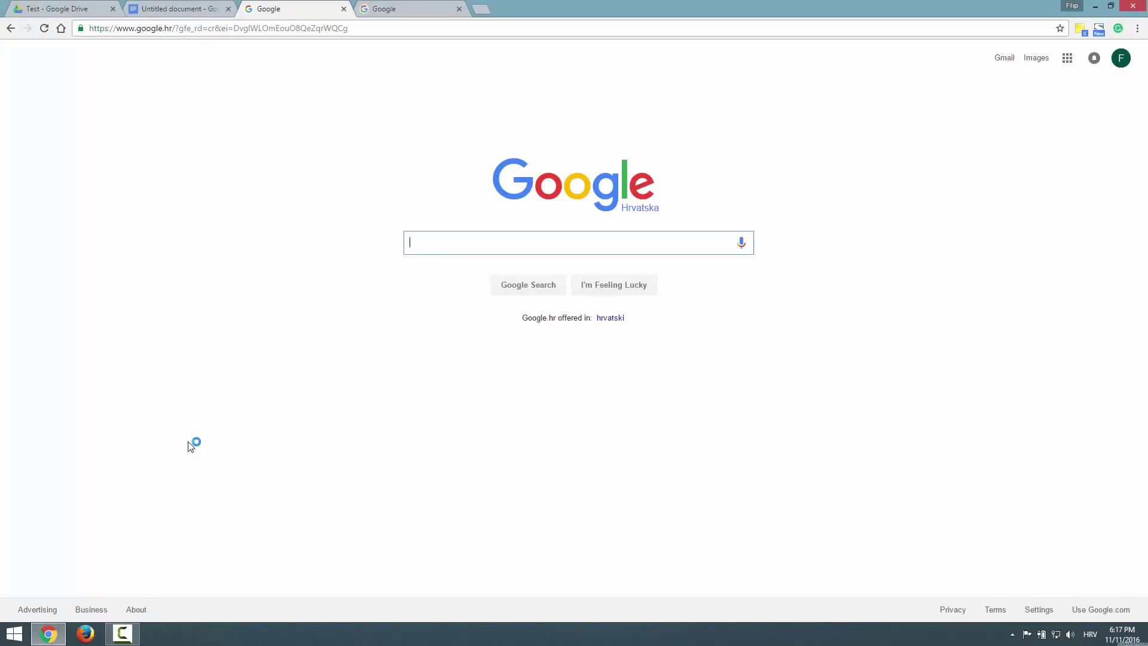
Search Google for 'audio switcher', open audioswit.ch, and start downloading the AudioSwitcher zip
text(audio swit)
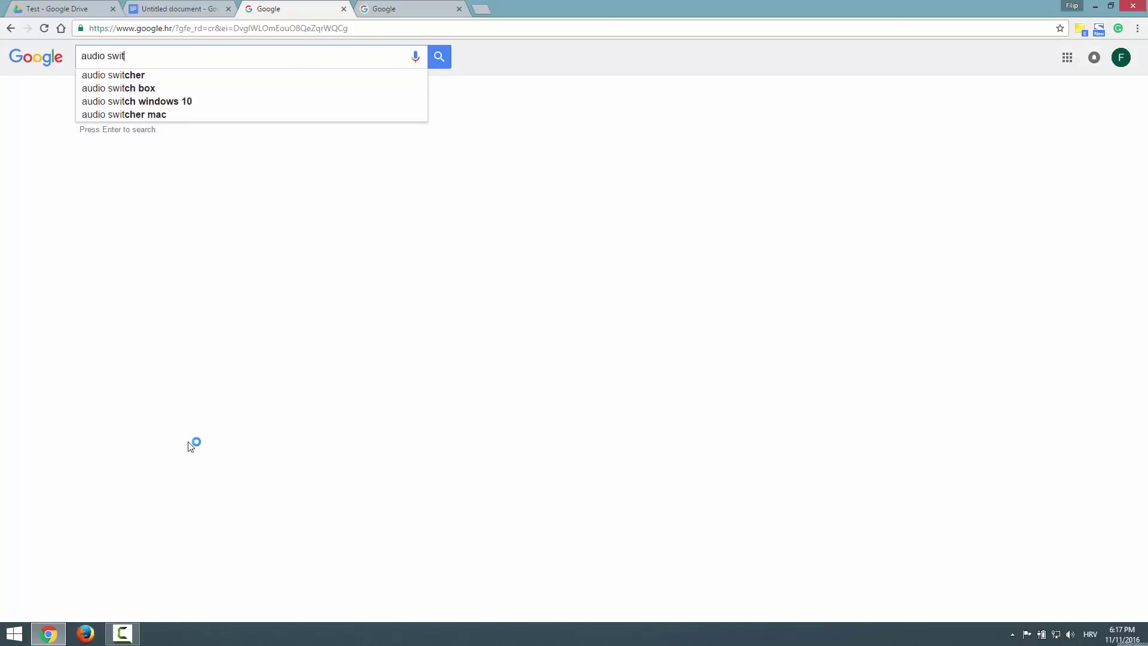
text(cher)
key(Return)
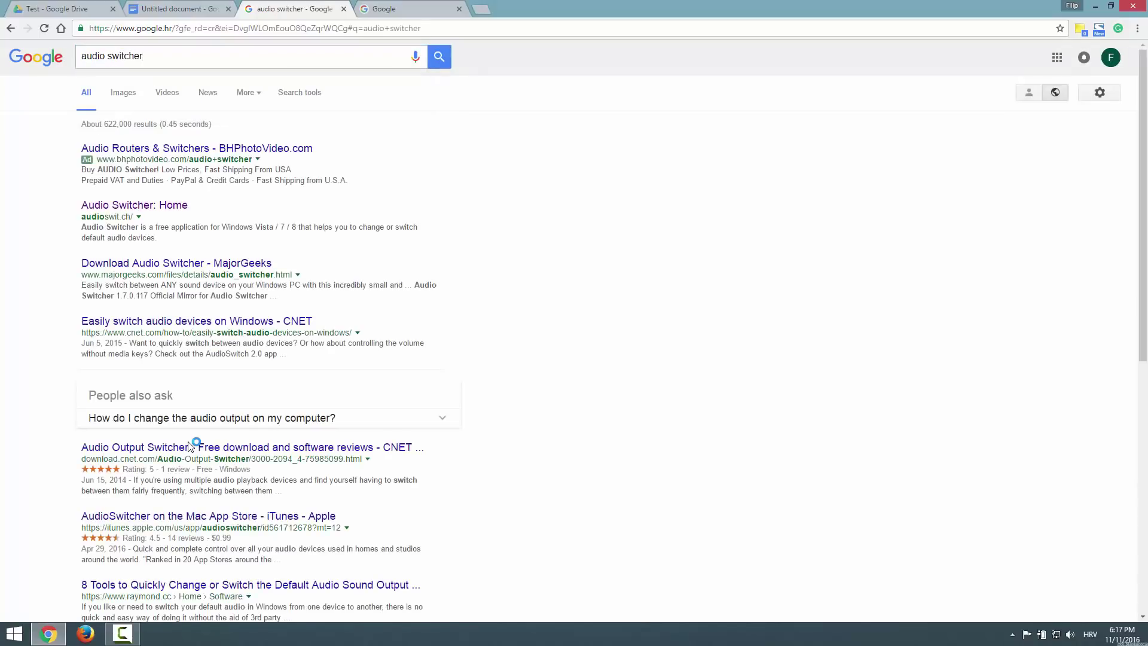
key(Down)
key(Return)
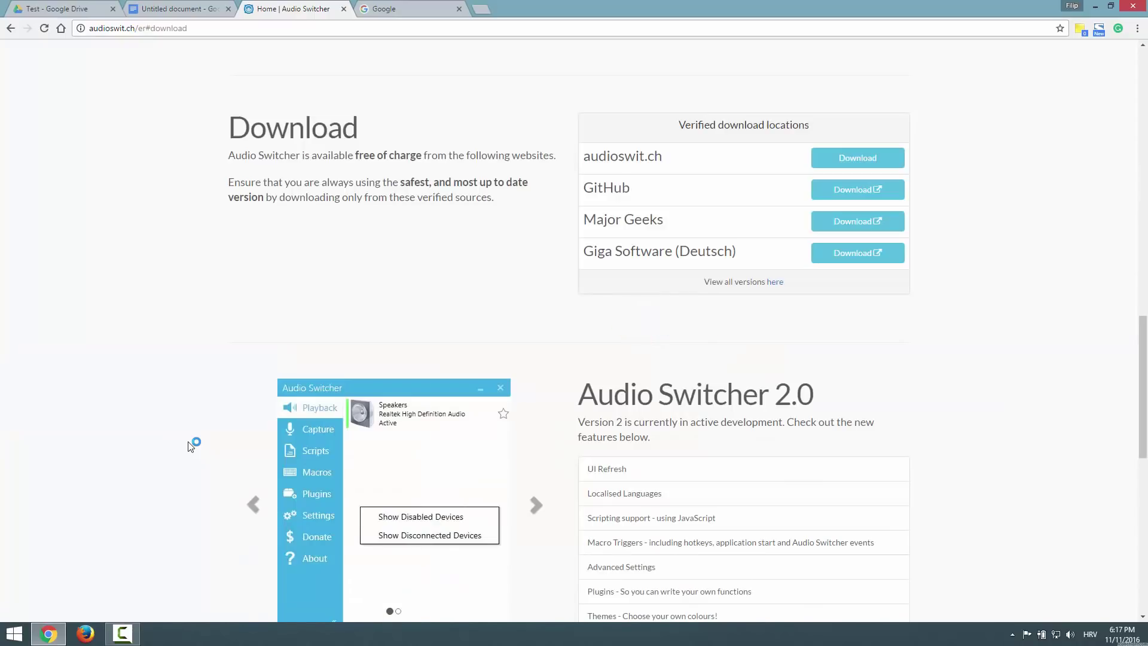
key(Return)
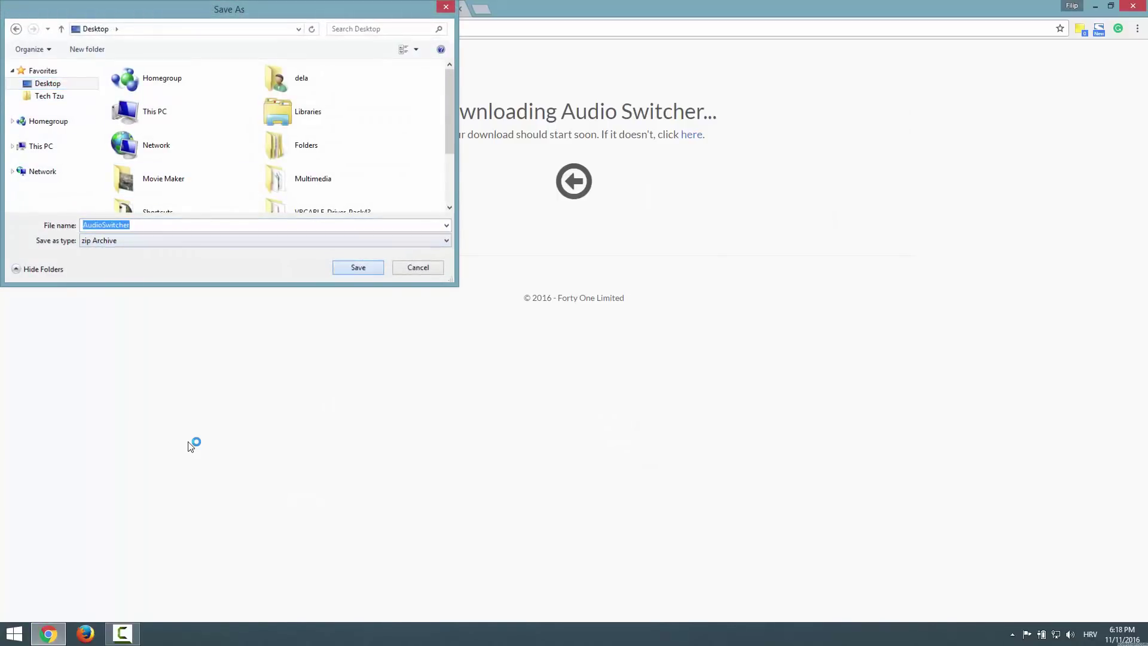
Save the AudioSwitcher zip to the Desktop, extract AudioSwitcher.exe there, and delete the zip
key(Return)
key(super+d)
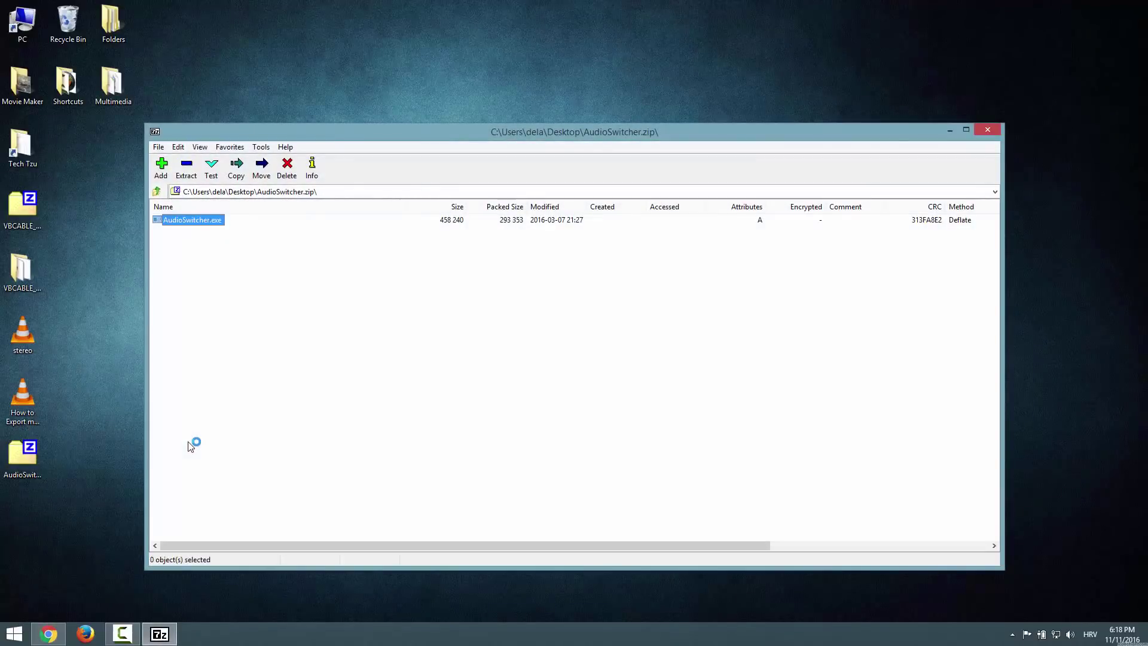
key(alt+F4)
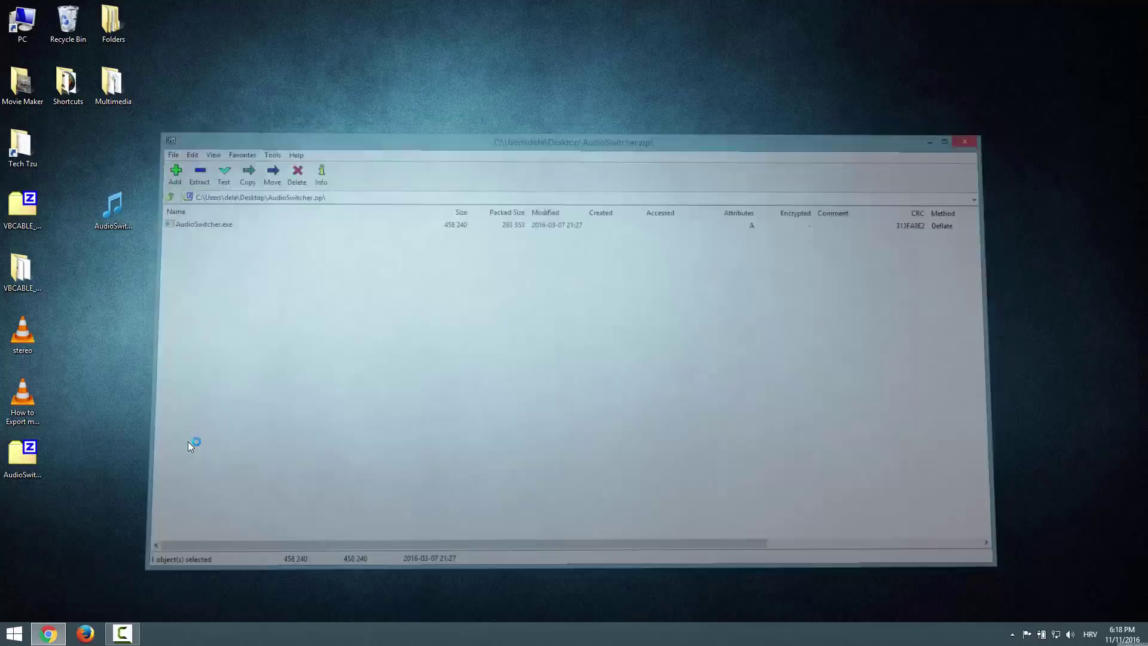
key(Delete)
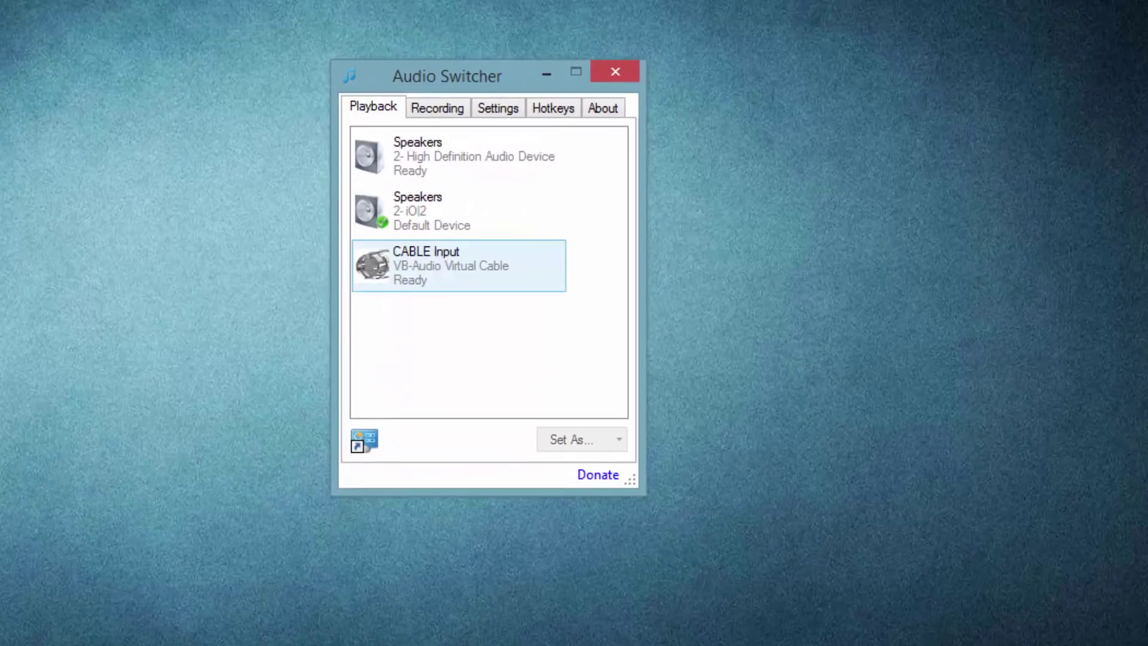
Assign and save Alt+Q as the hotkey for the CABLE Input playback device
key(ctrl+Tab)
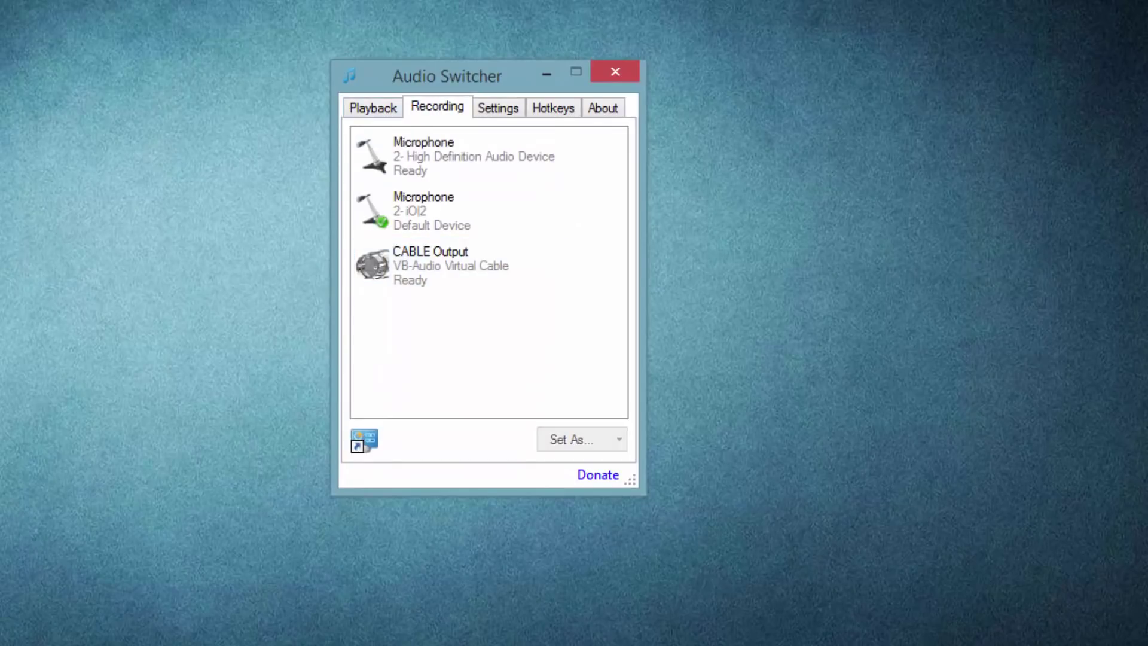
key(End)
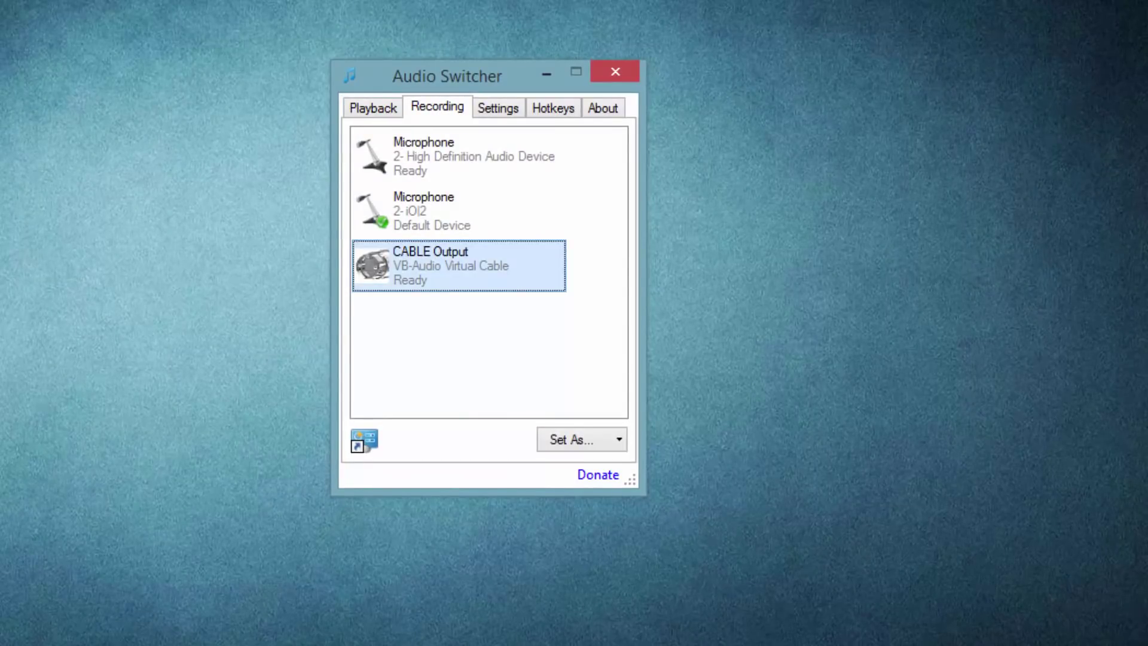
key(ctrl+shift+Tab)
key(shift+F10)
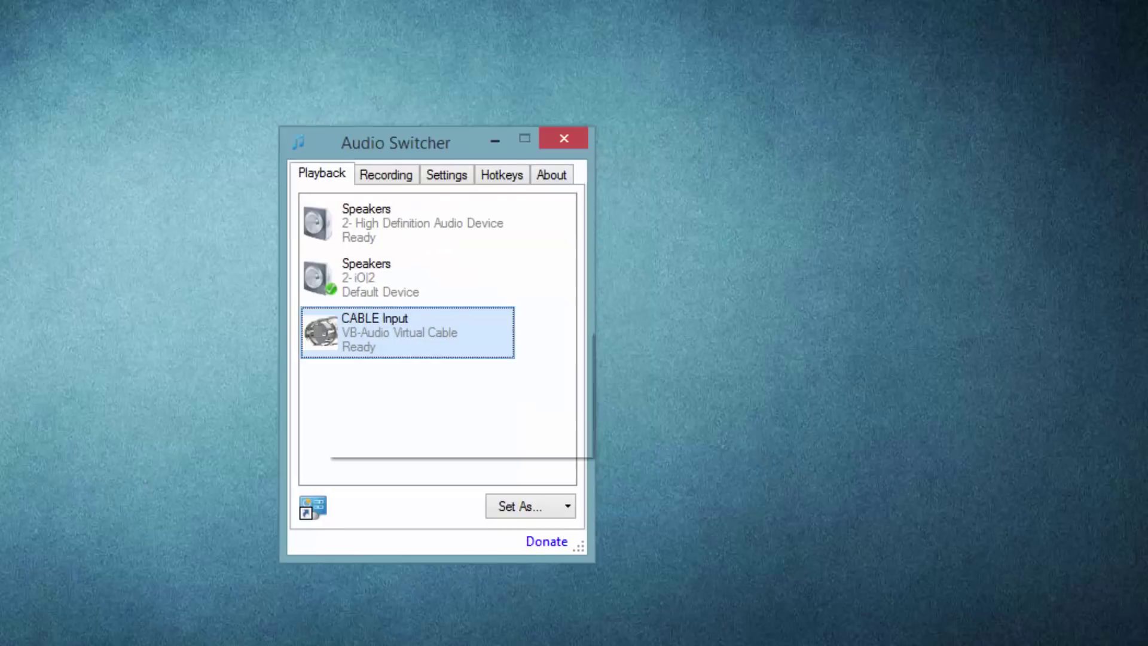
key(Up)
key(Return)
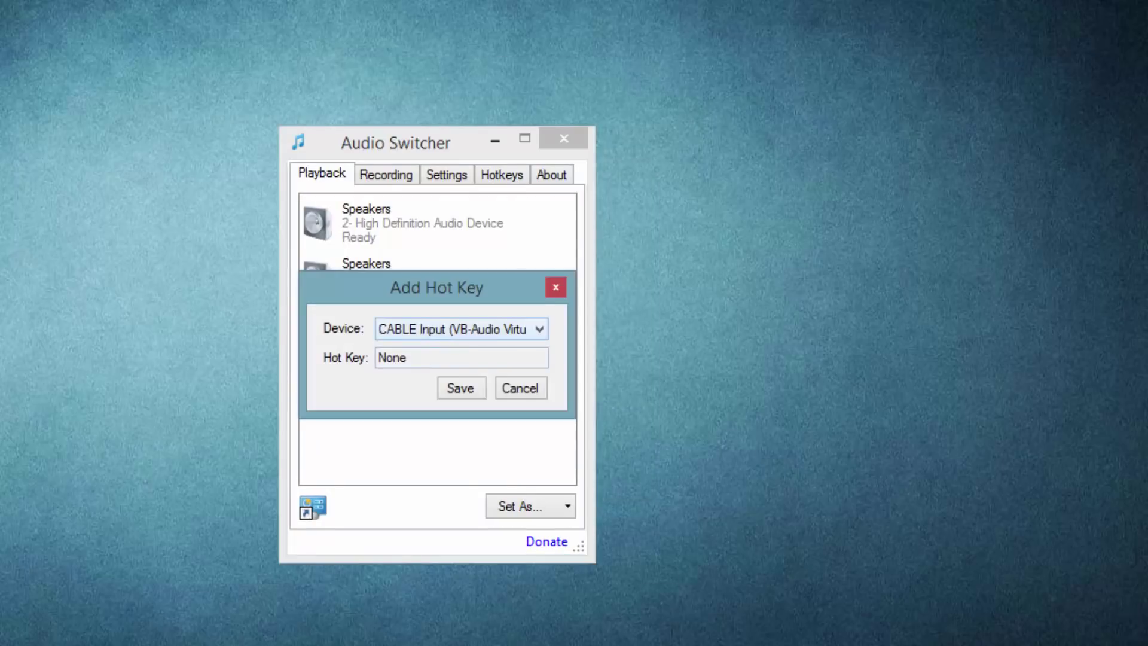
key(Tab)
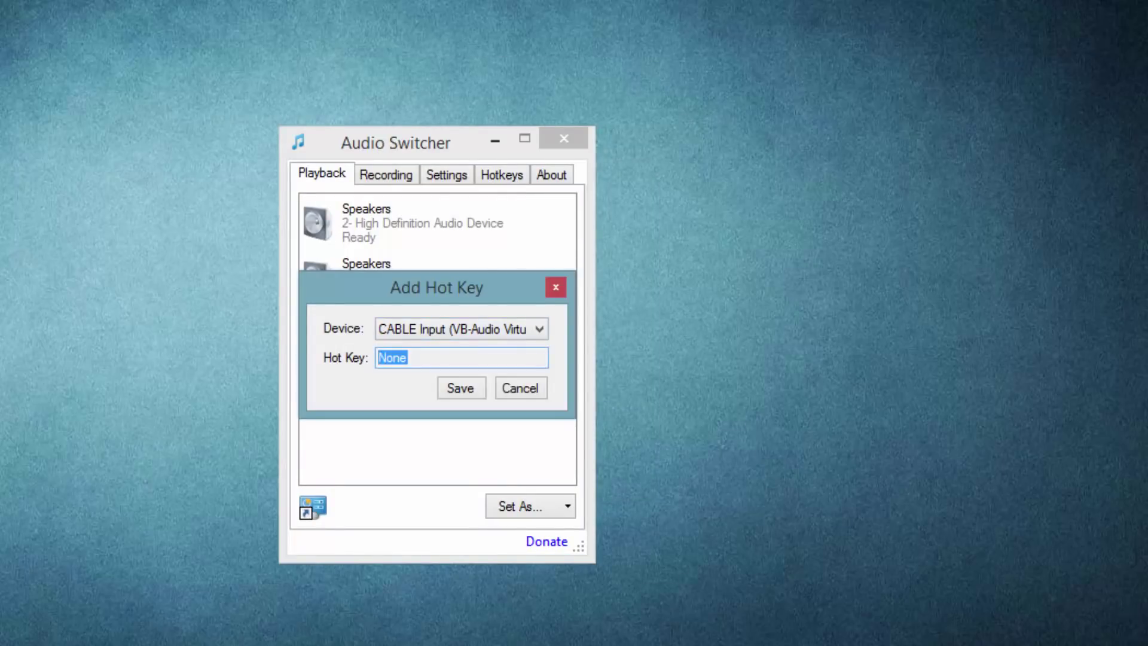
key(alt+q)
key(Tab)
key(Return)
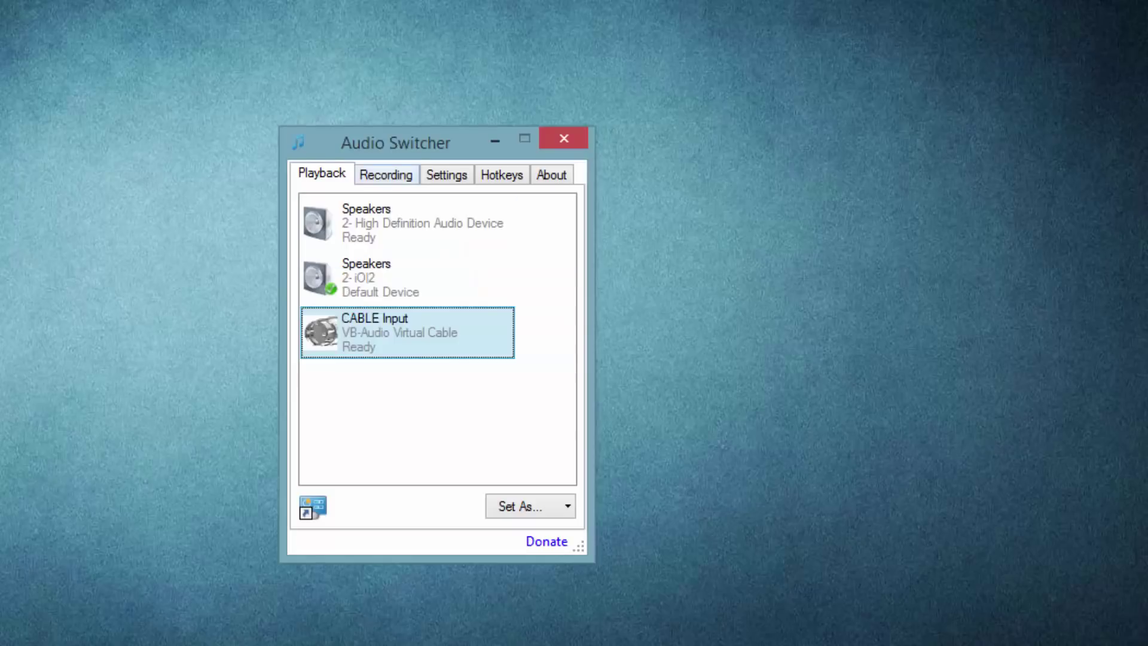
Assign Alt+E as the hotkey for the CABLE Output recording device
click(386, 174)
right_click(349, 335)
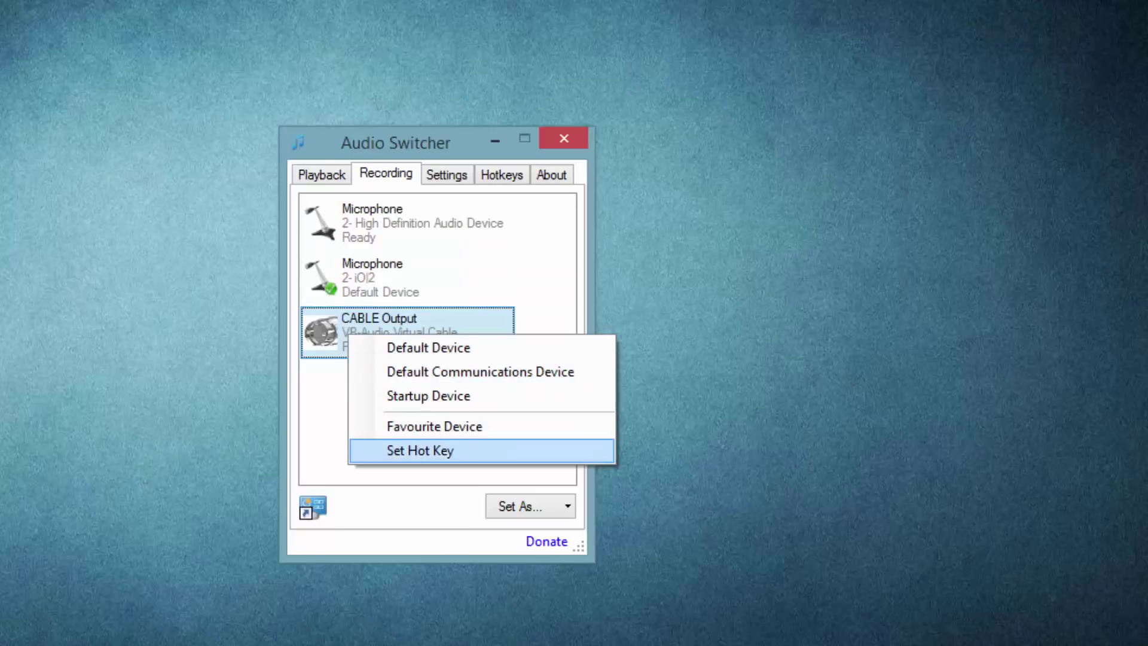
click(420, 450)
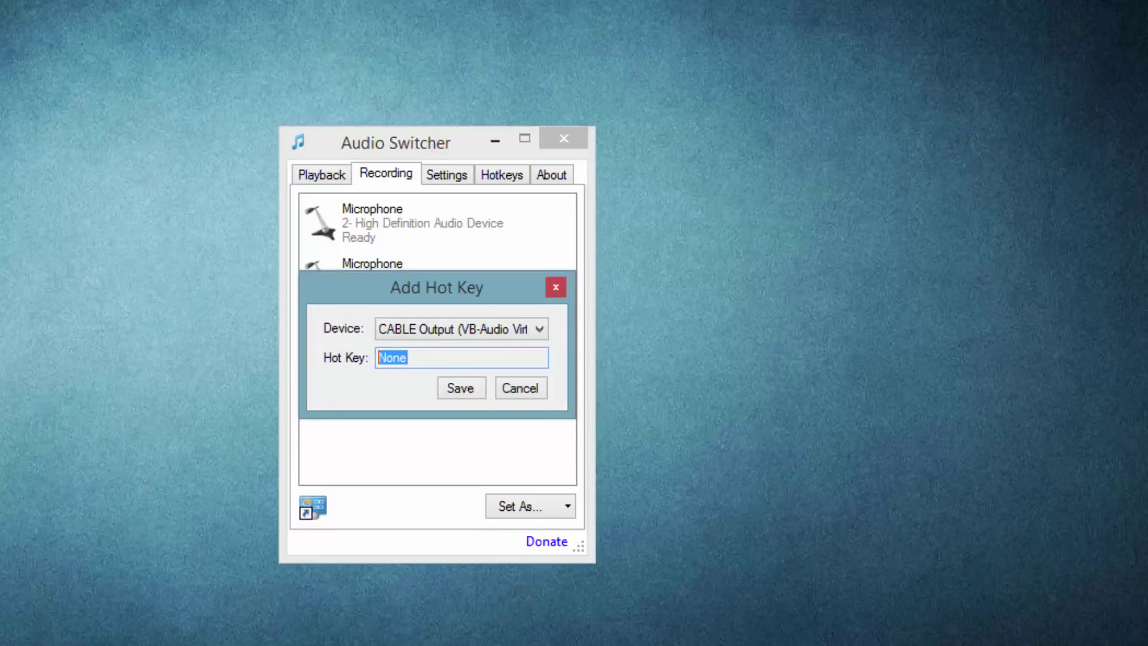
key(alt+e)
key(Return)
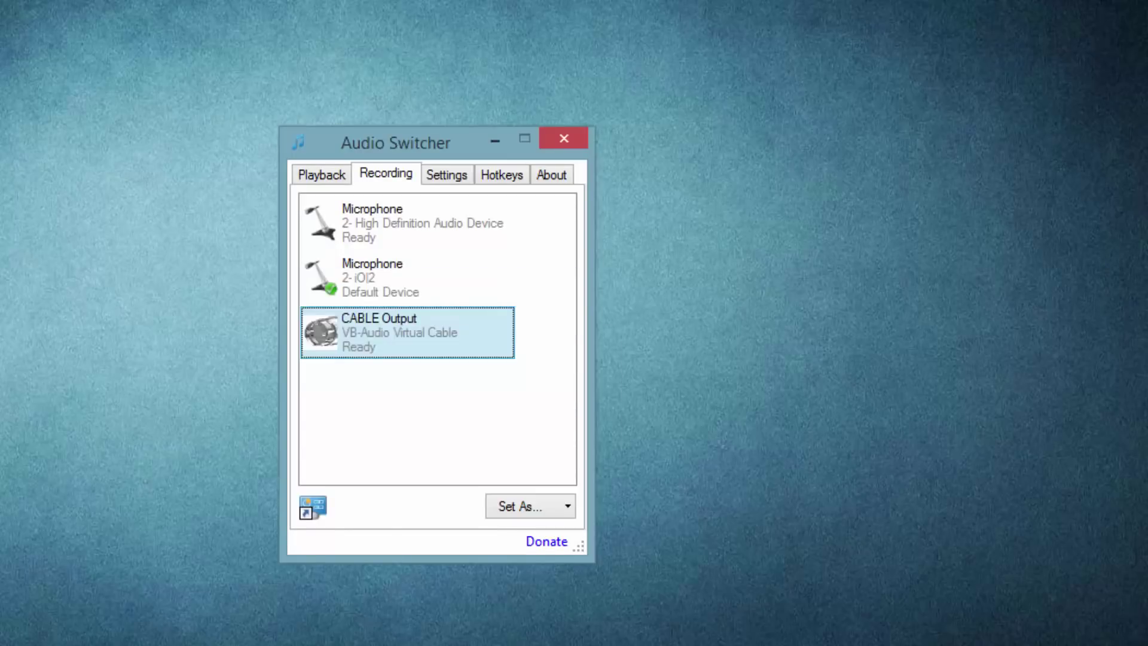